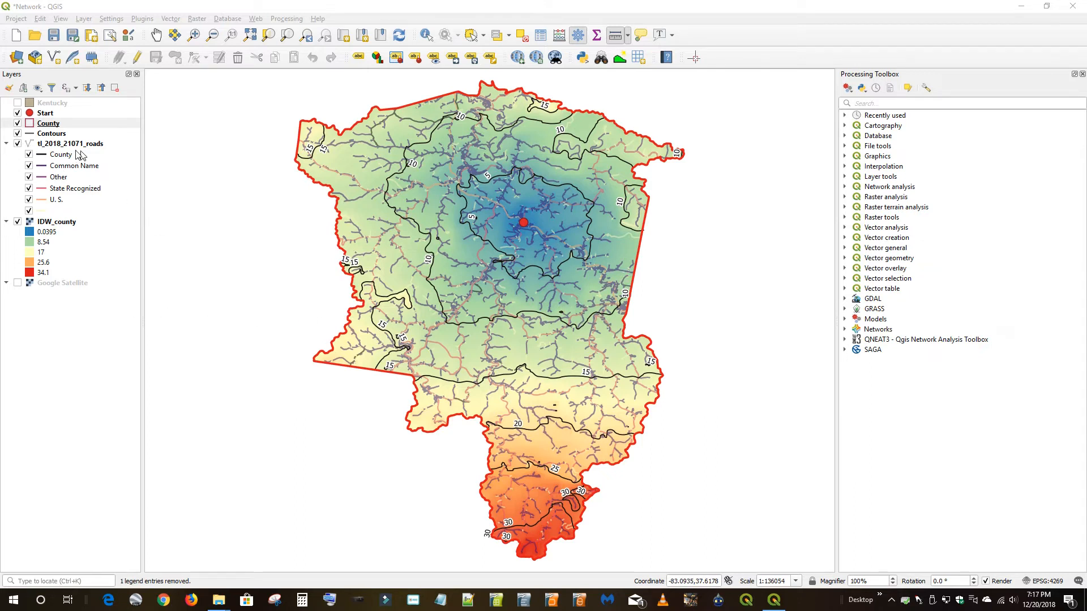
Step: Compare the map without and with the tl_2018_21071_roads layer by hiding it and showing it again
click(19, 145)
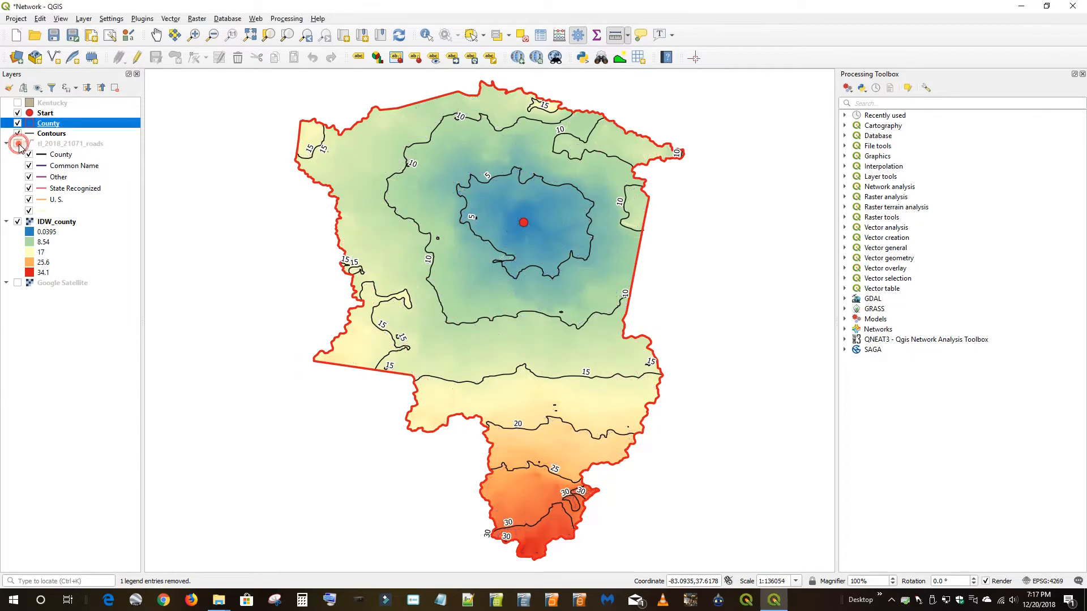
click(18, 144)
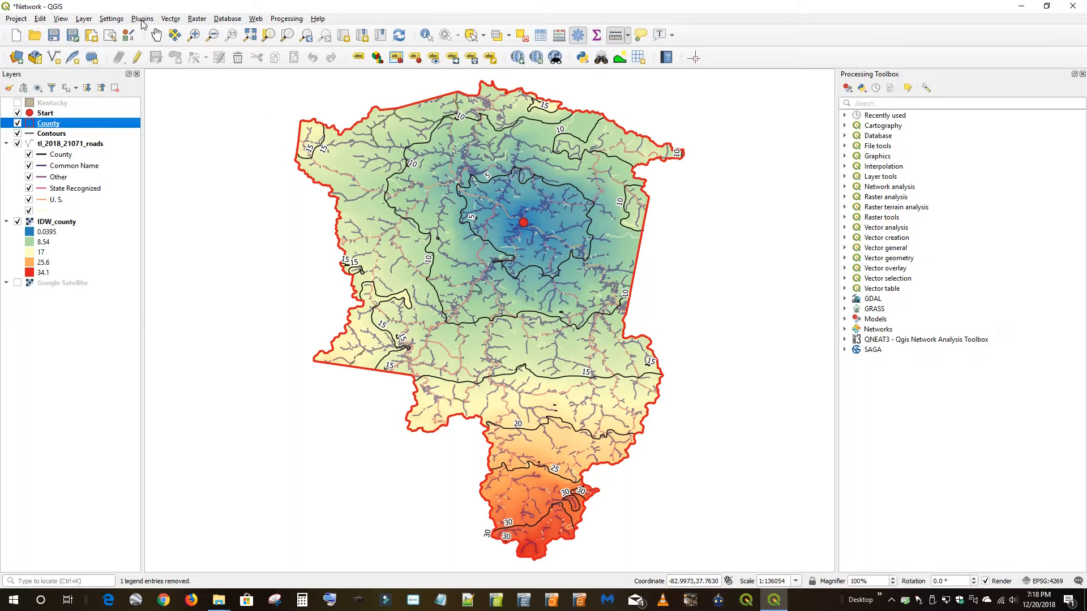
Step: Open the Online Routing Mapper plugin, examine its service and start and stop location options, and close it
click(199, 21)
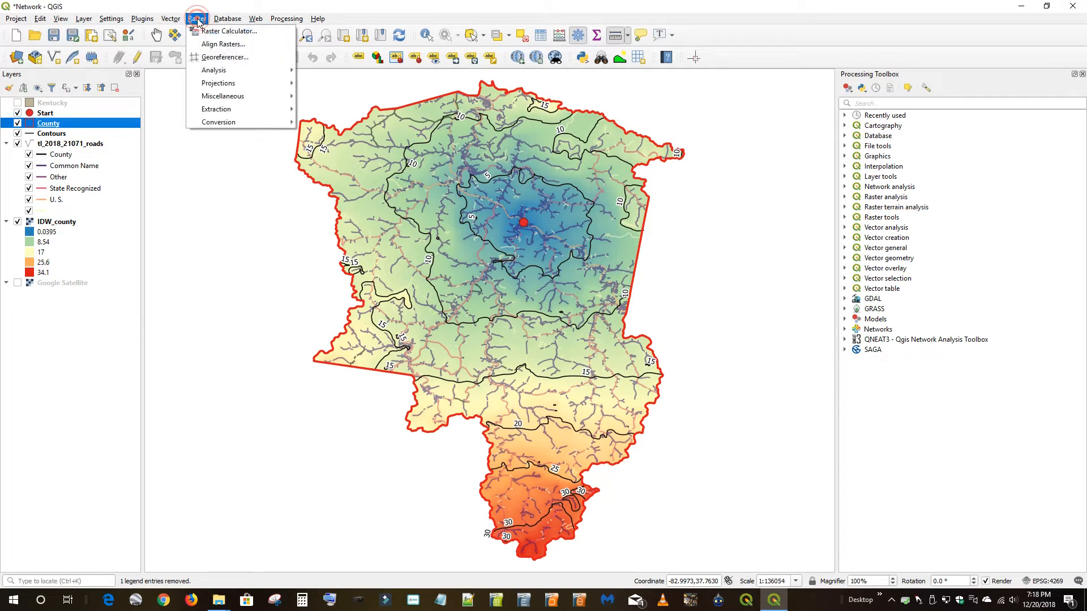
mouse_move(168, 24)
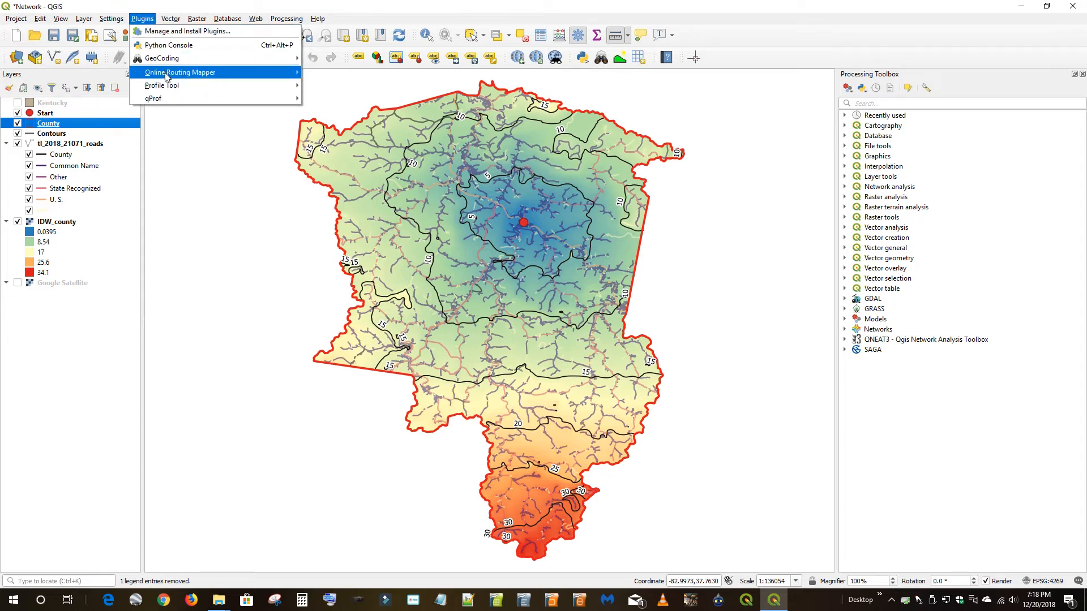
mouse_move(180, 88)
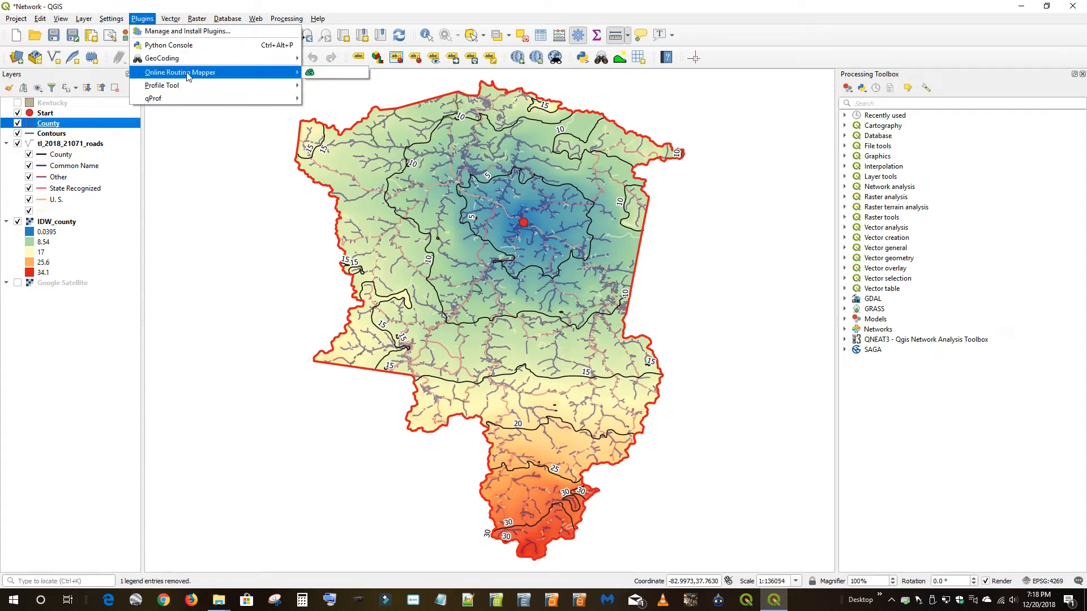
click(327, 78)
drag(554, 178, 169, 144)
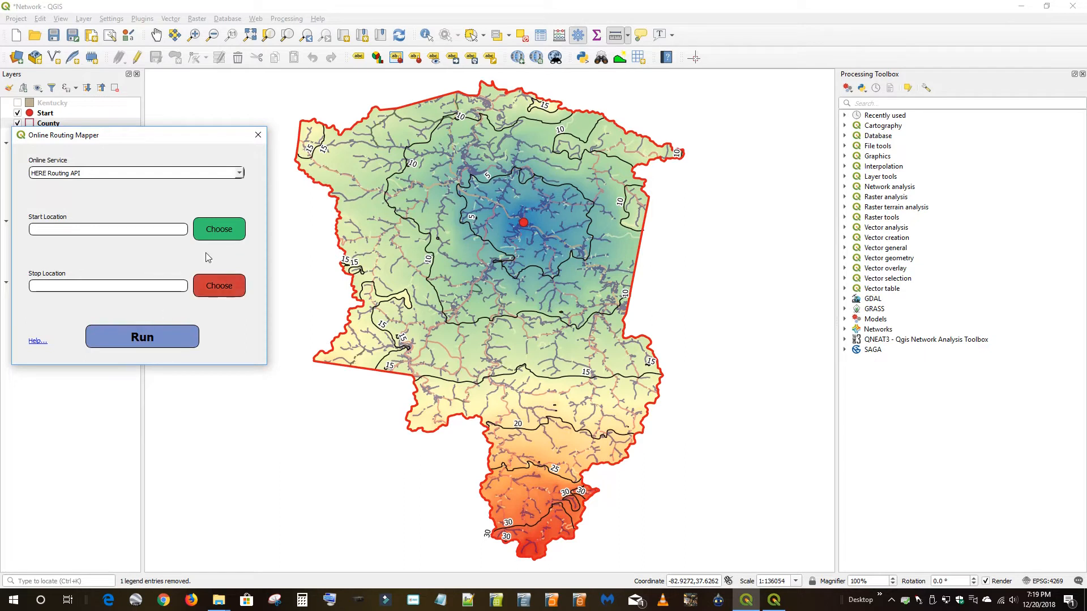
click(258, 136)
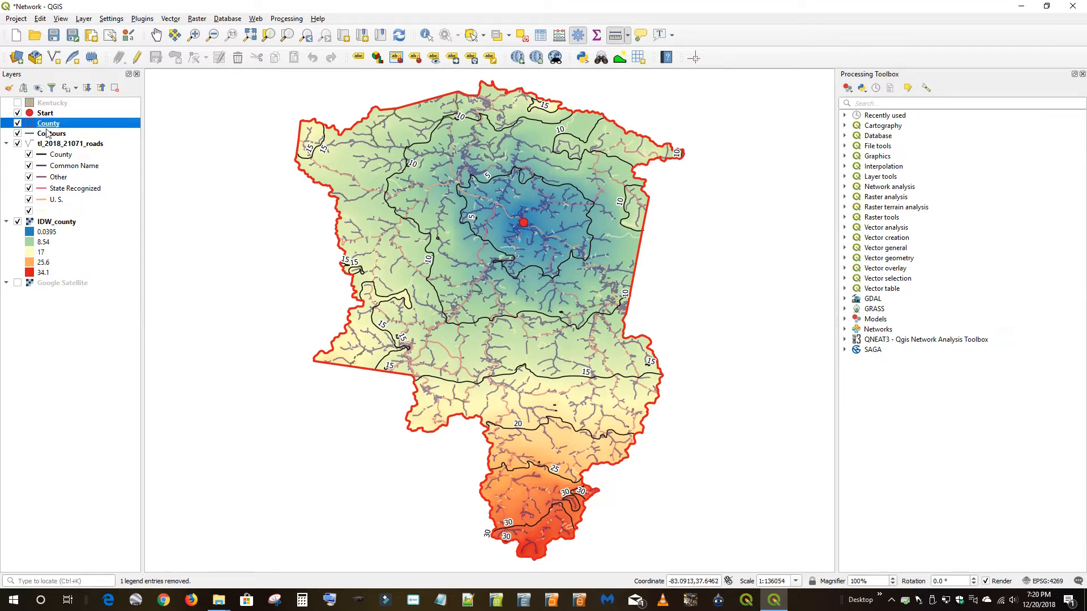
Step: Show the Kentucky layer and copy "Select by location" from _README.txt in the 2018-12-17_161707_Distance folder
click(17, 104)
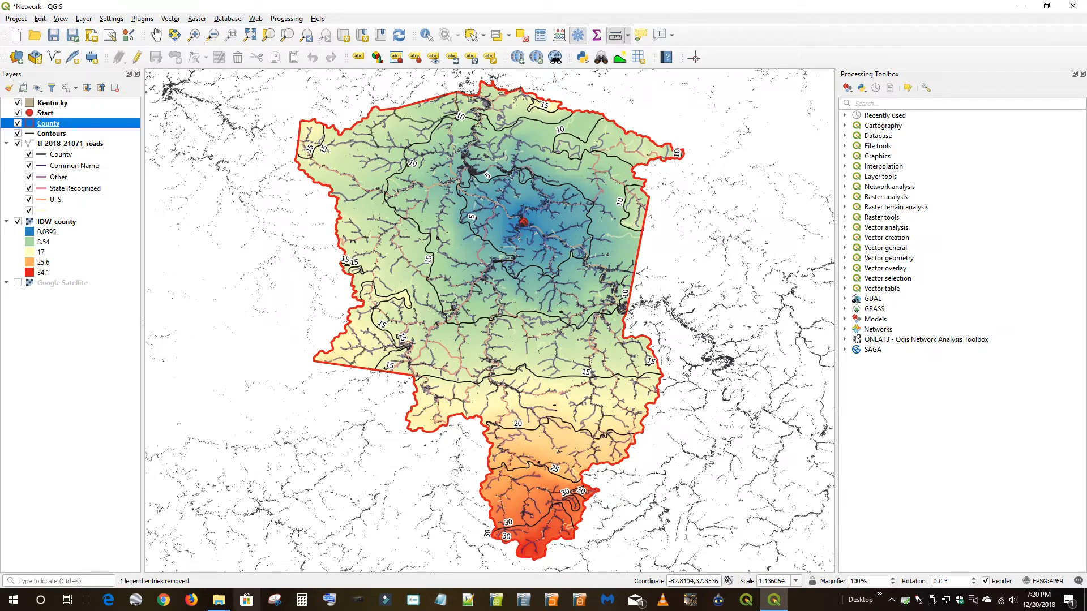
click(218, 600)
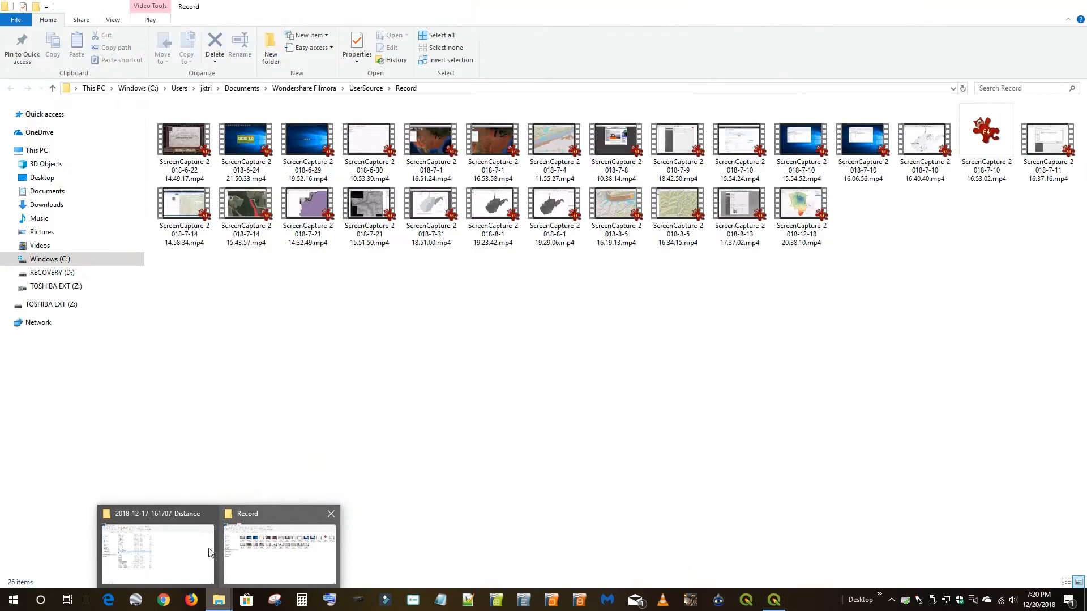
click(169, 545)
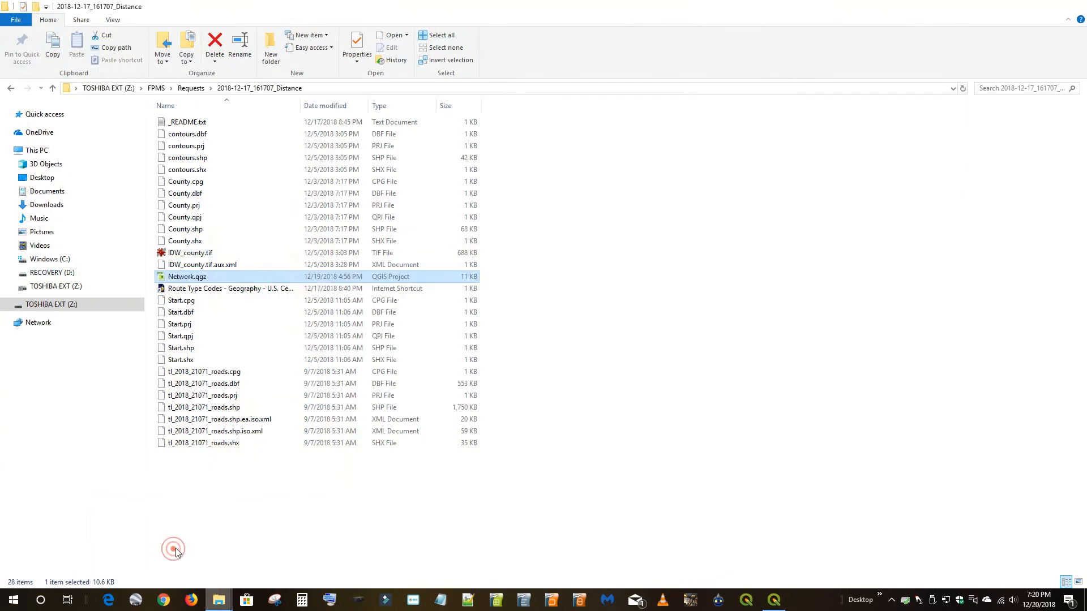
double_click(173, 124)
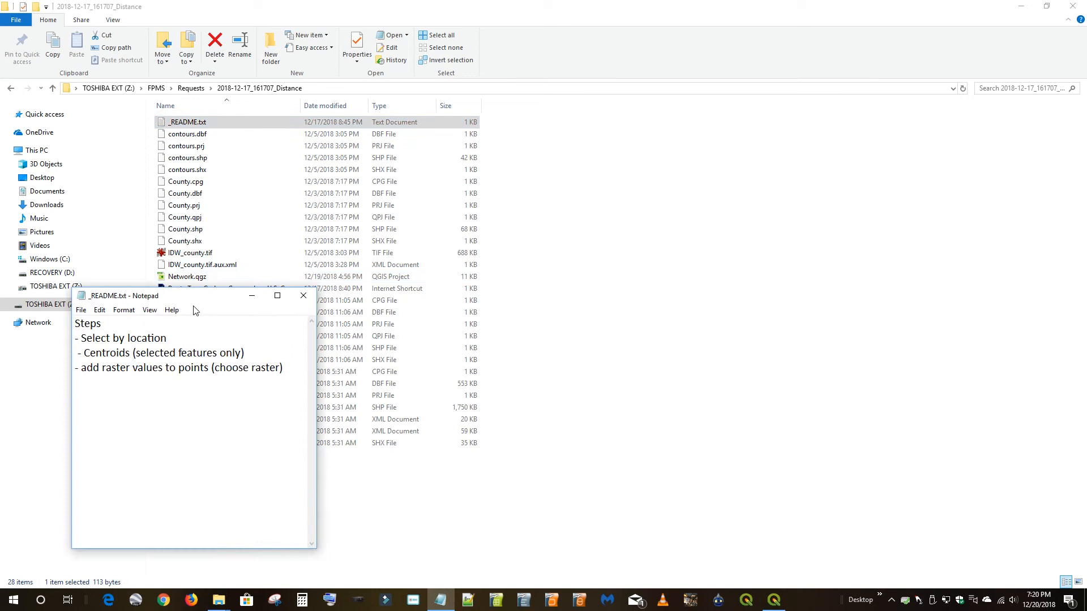
drag(169, 338, 81, 340)
right_click(122, 339)
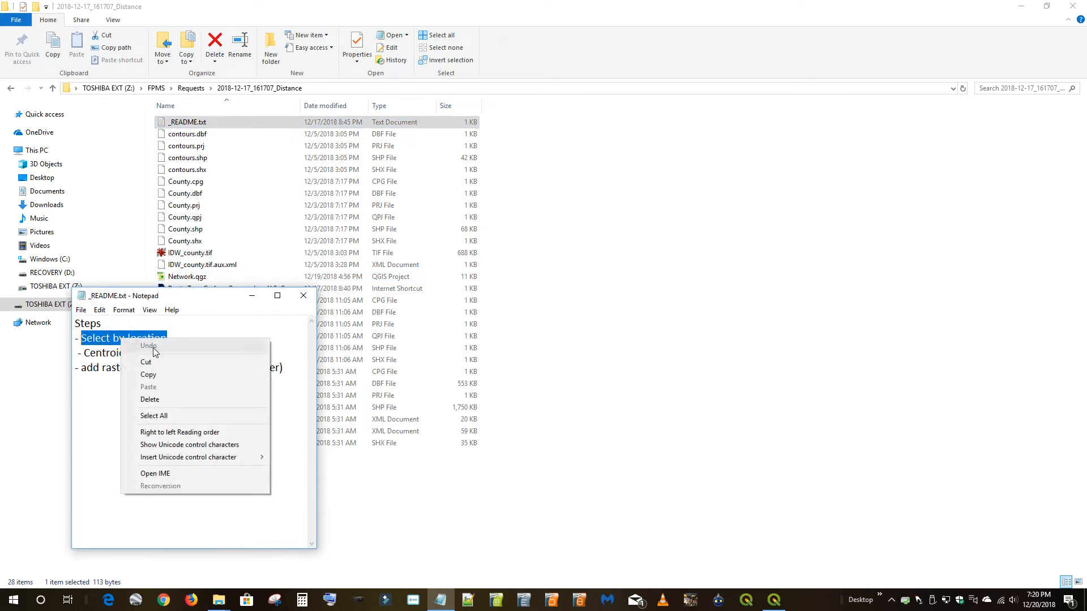
click(155, 375)
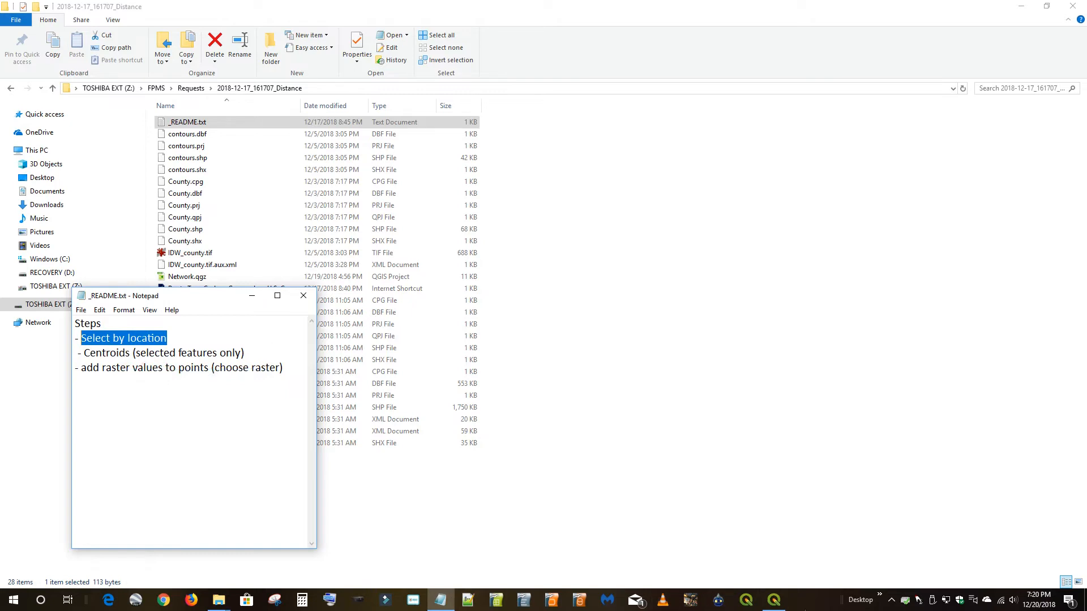
Step: Switch back to QGIS and search the Processing Toolbox for the copied text "Select by location"
click(774, 599)
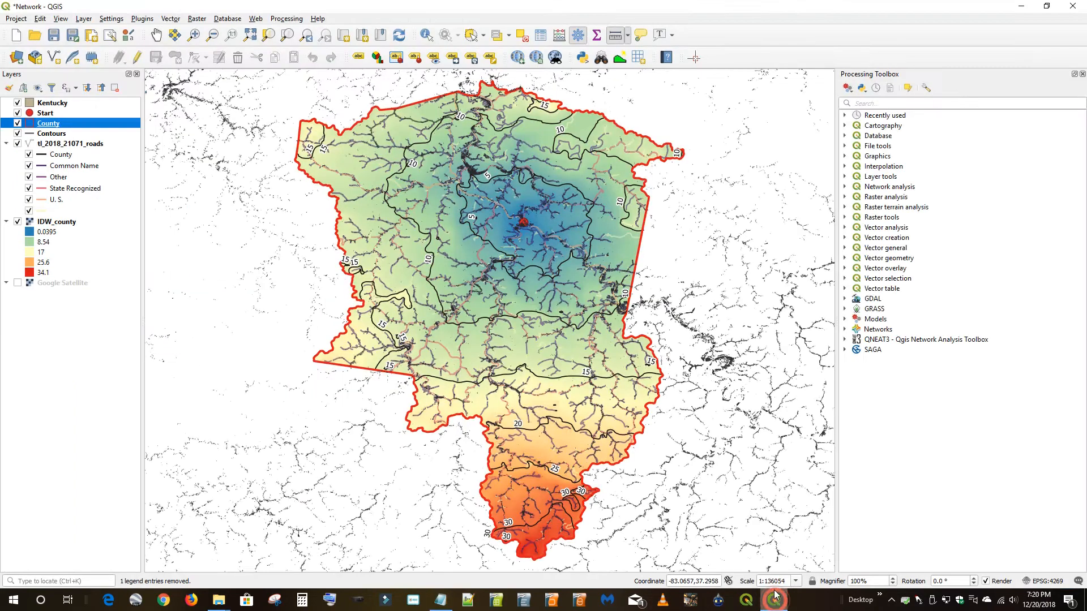
click(862, 104)
right_click(860, 101)
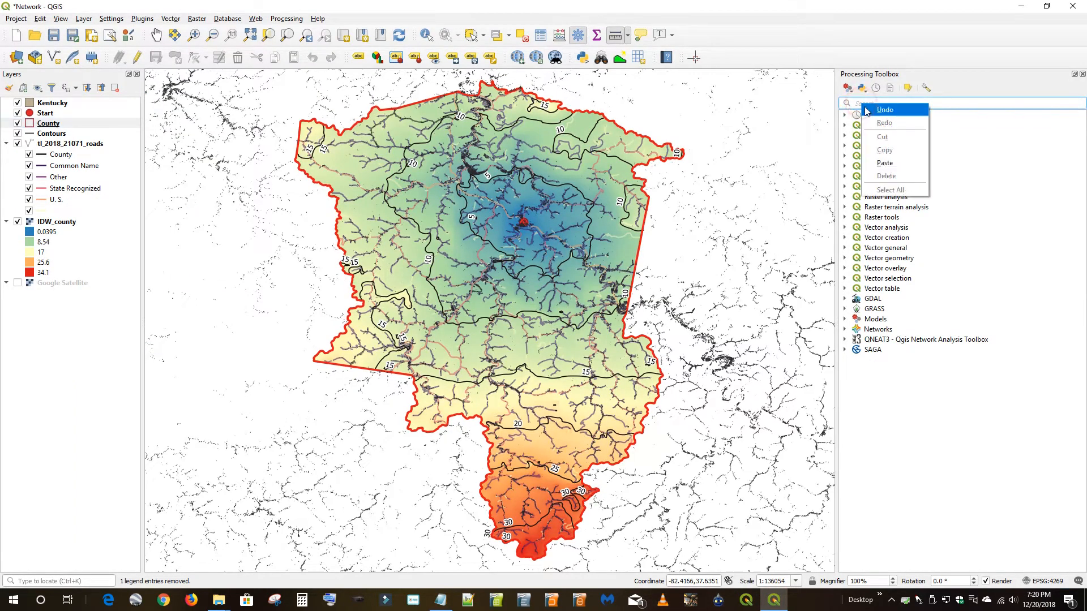
click(886, 160)
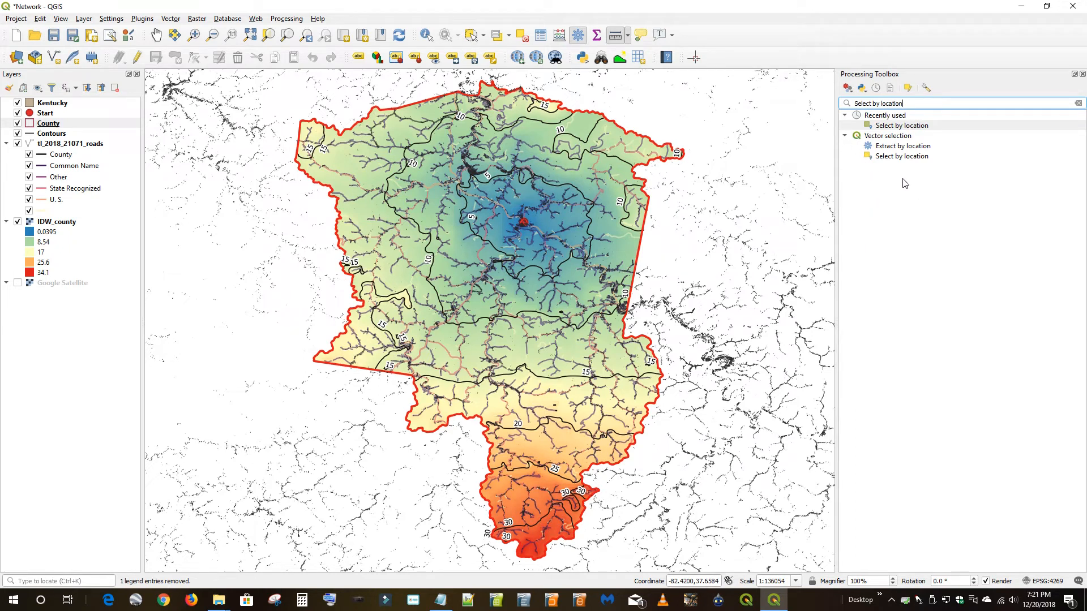
Step: Run Select by location to create a new selection of Kentucky features that intersect the County layer
double_click(896, 126)
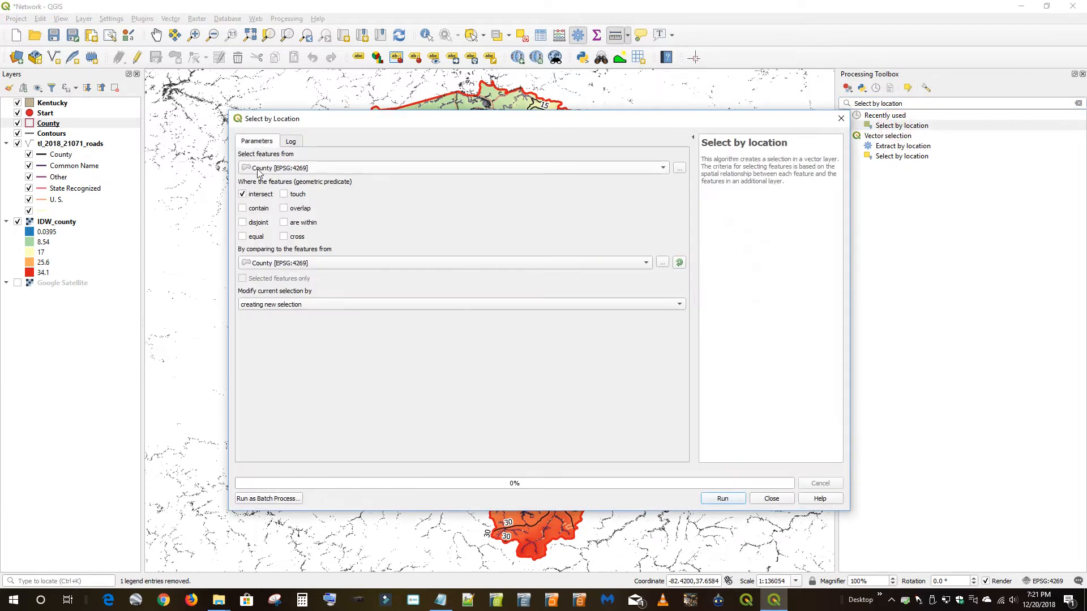
click(267, 169)
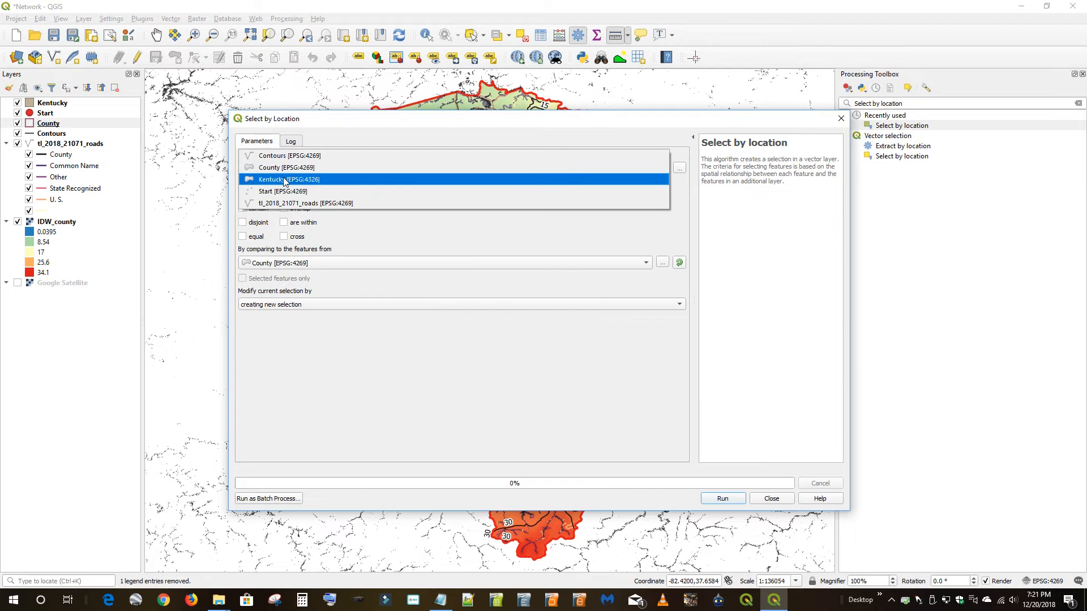
click(272, 180)
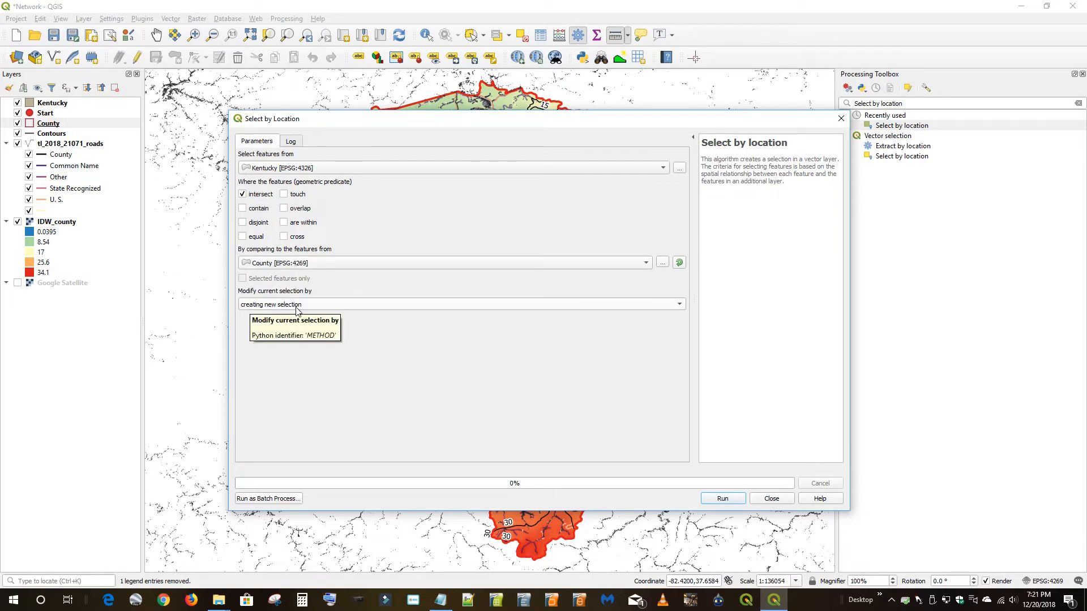
click(724, 499)
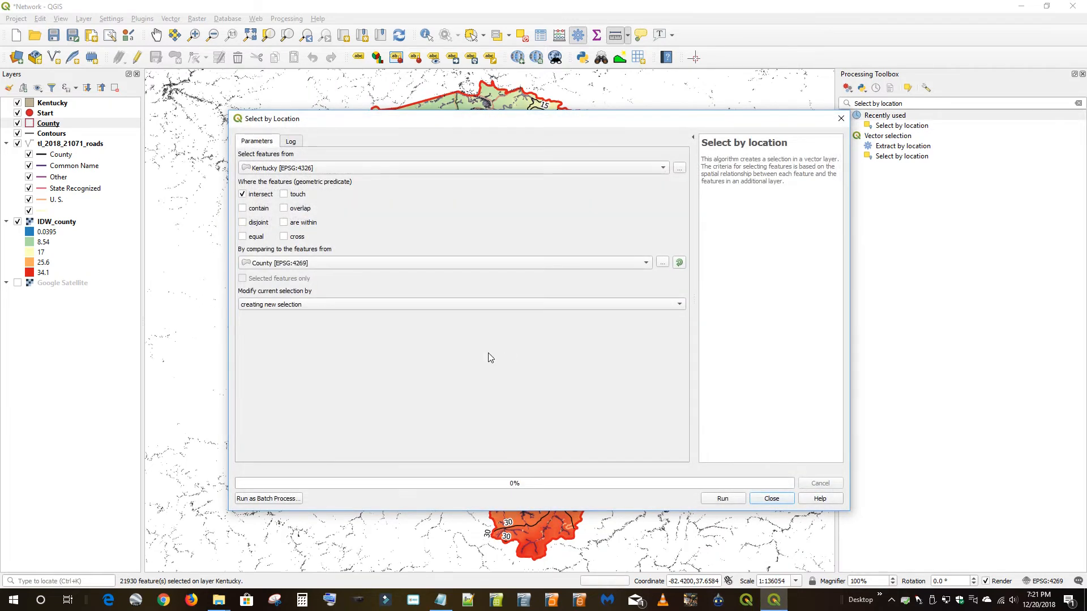
click(771, 498)
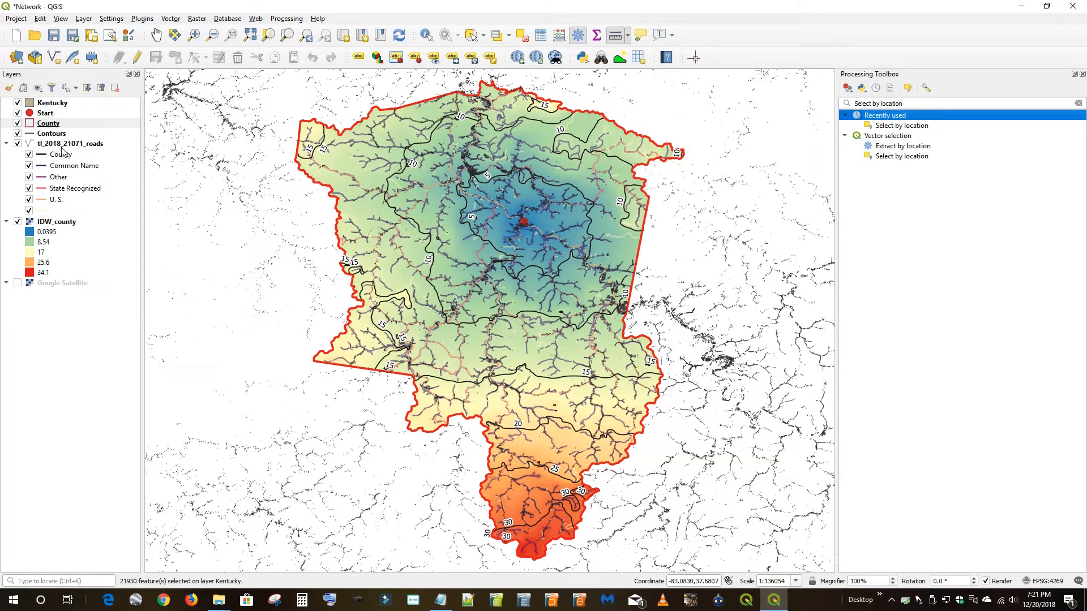
Step: Make Kentucky the active layer and search the Processing Toolbox for "Centroids", copied from _README.txt
click(52, 102)
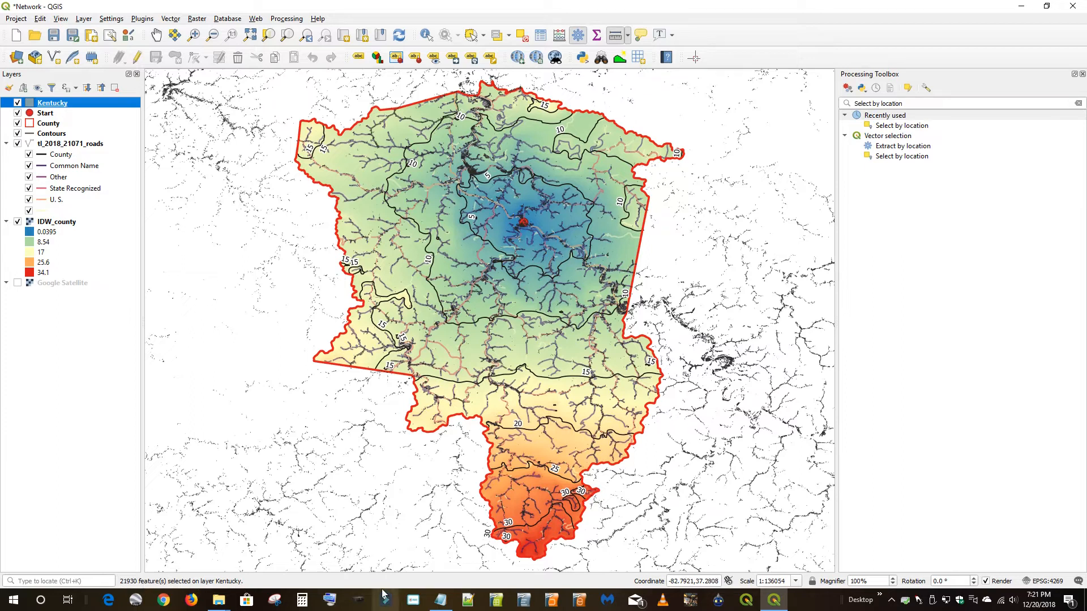
click(440, 601)
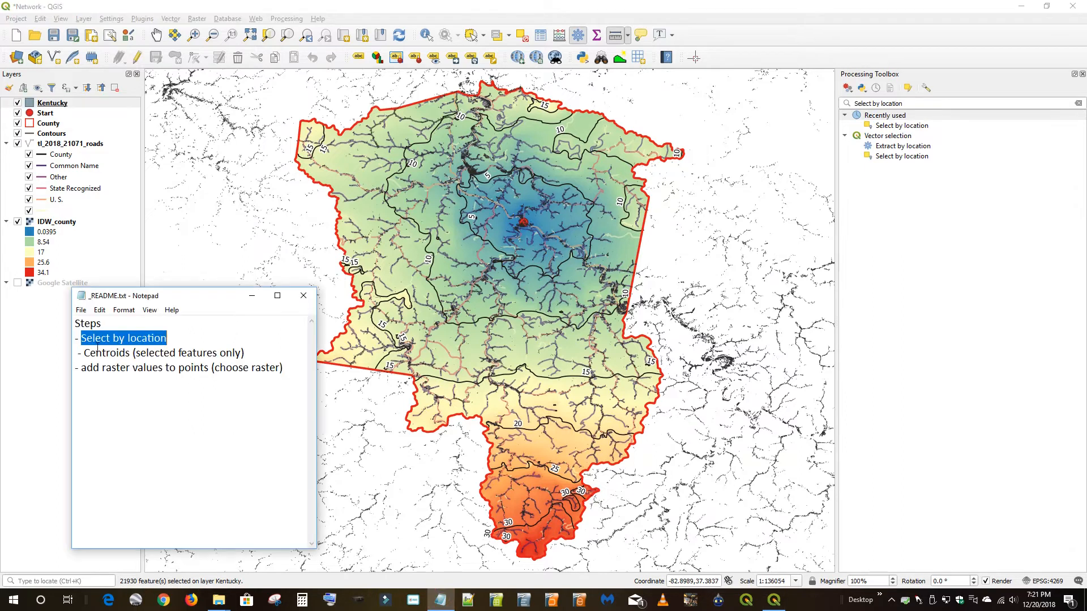
drag(130, 353, 85, 353)
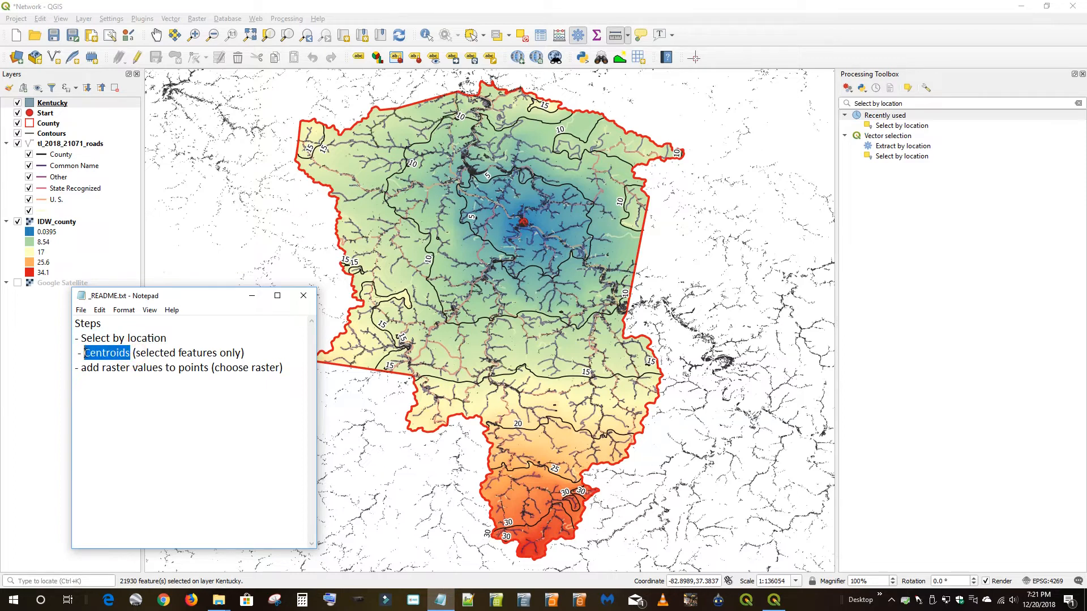
right_click(99, 354)
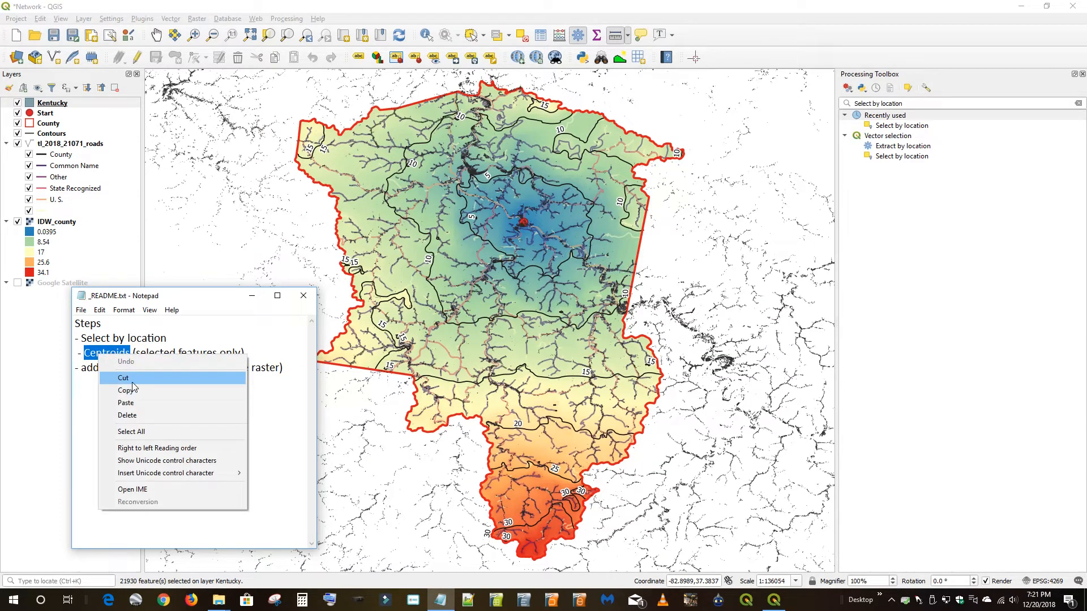
click(126, 390)
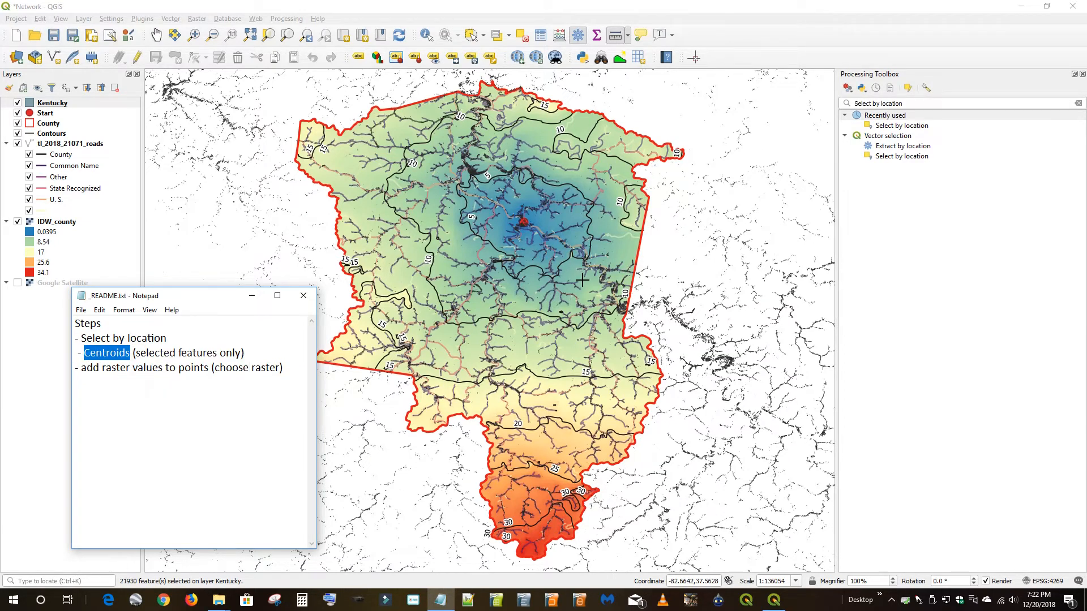
click(892, 104)
double_click(892, 104)
drag(882, 104, 832, 95)
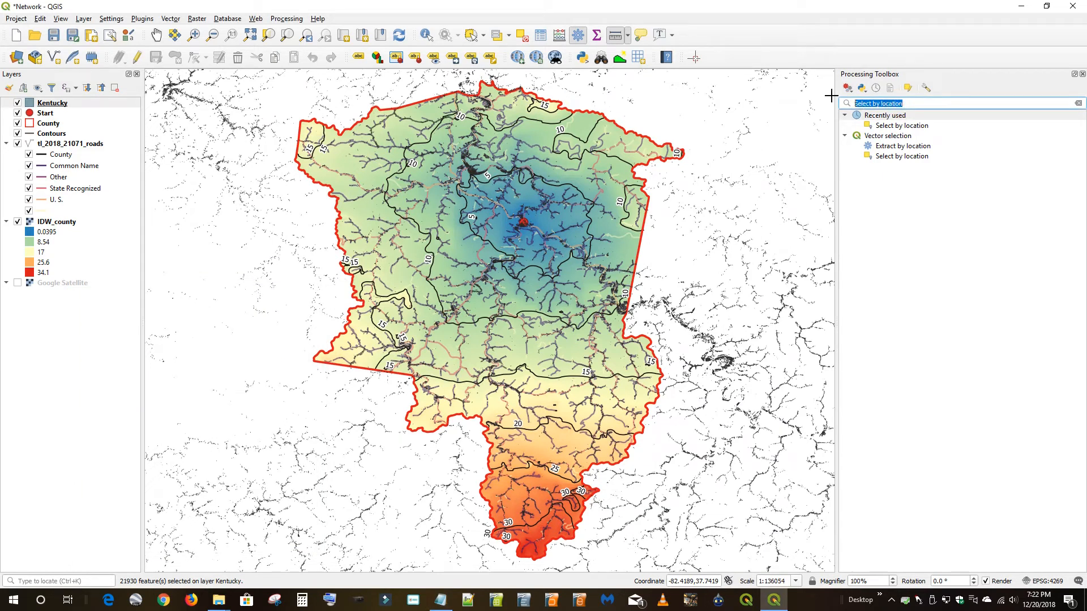
key(ctrl+v)
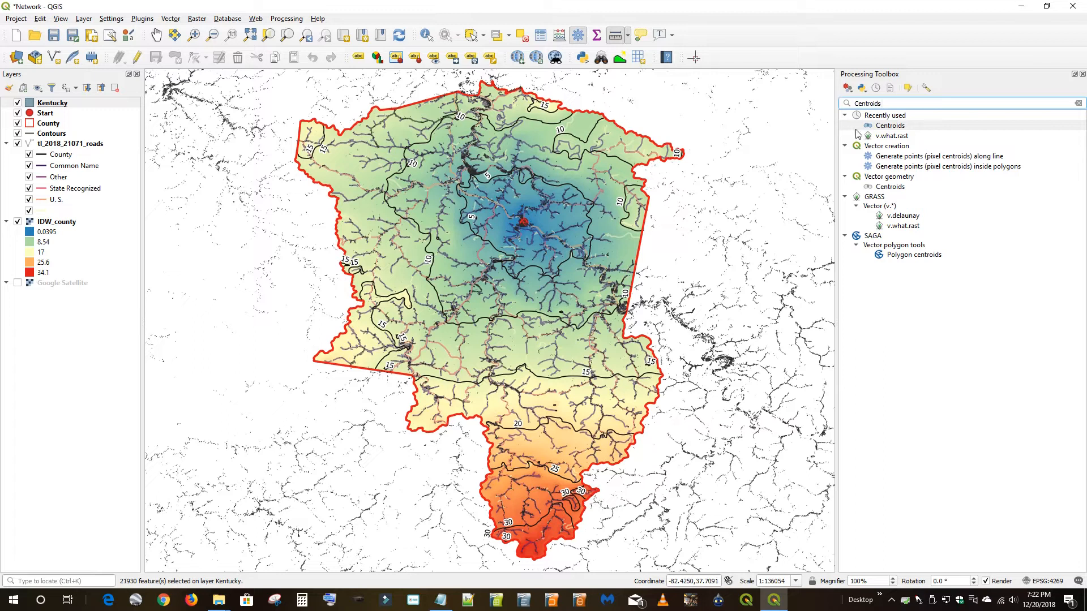
Step: Run Centroids on only the selected features of the Kentucky layer, with the output as a temporary layer
double_click(889, 126)
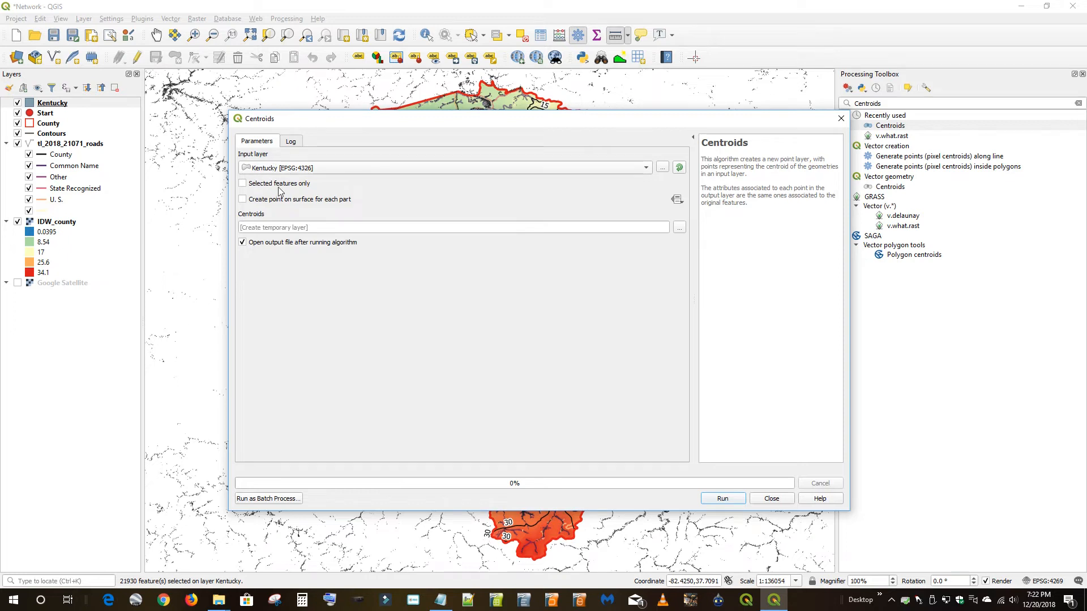
click(441, 600)
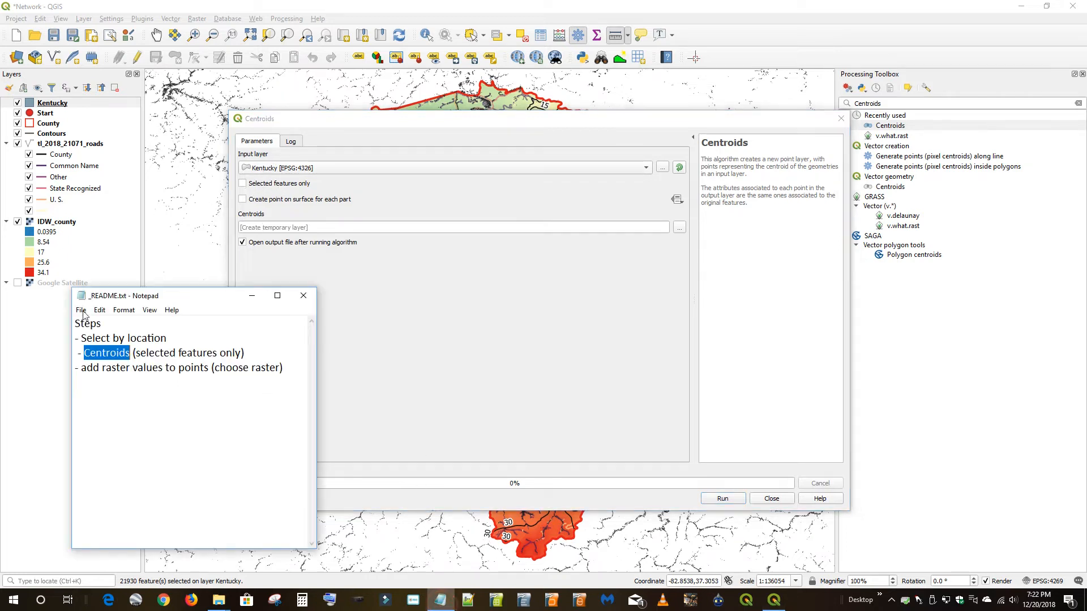
click(252, 295)
click(243, 184)
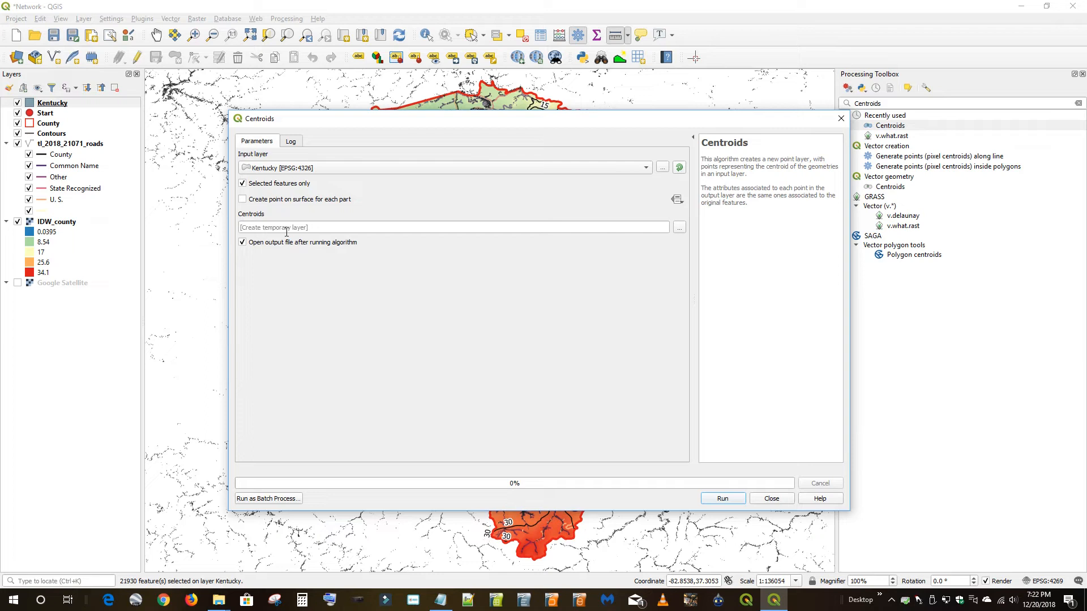
click(722, 500)
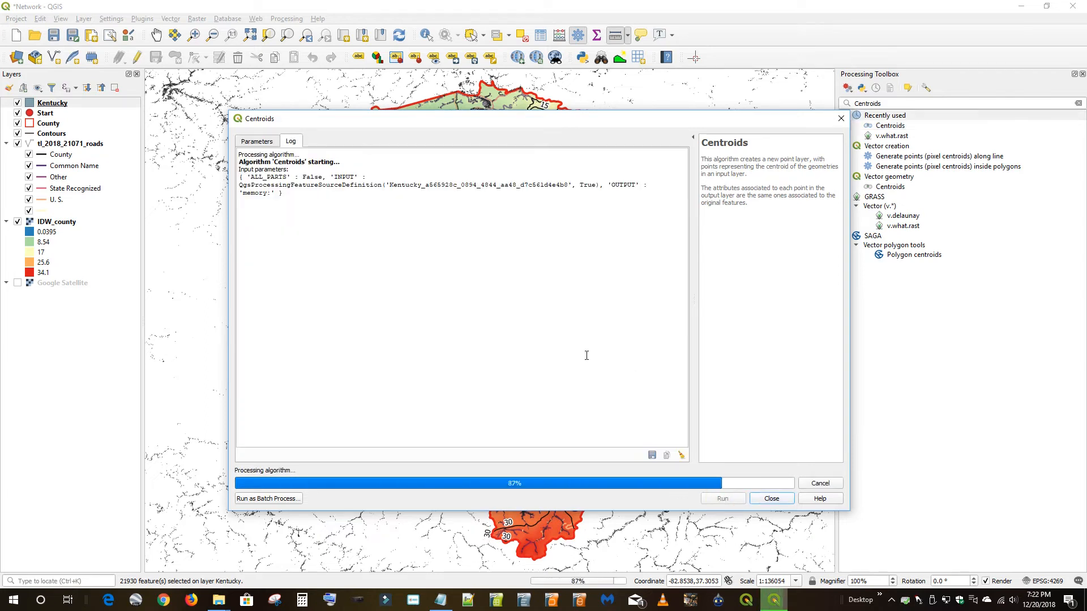
click(772, 498)
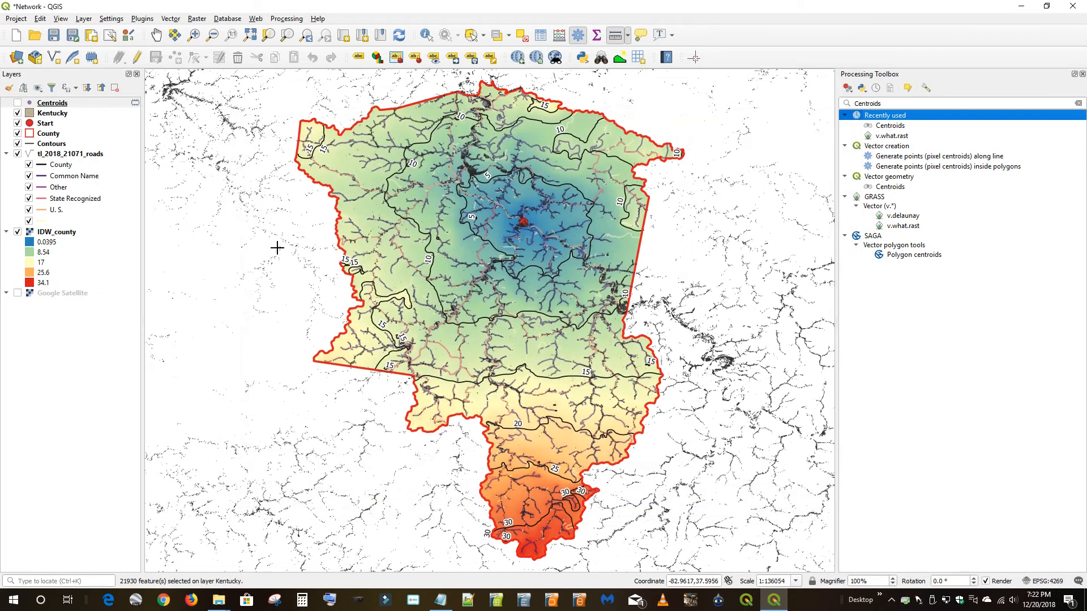
Step: Display the Centroids layer in place of the Kentucky layer and open the Centroids attribute table
click(18, 115)
click(17, 103)
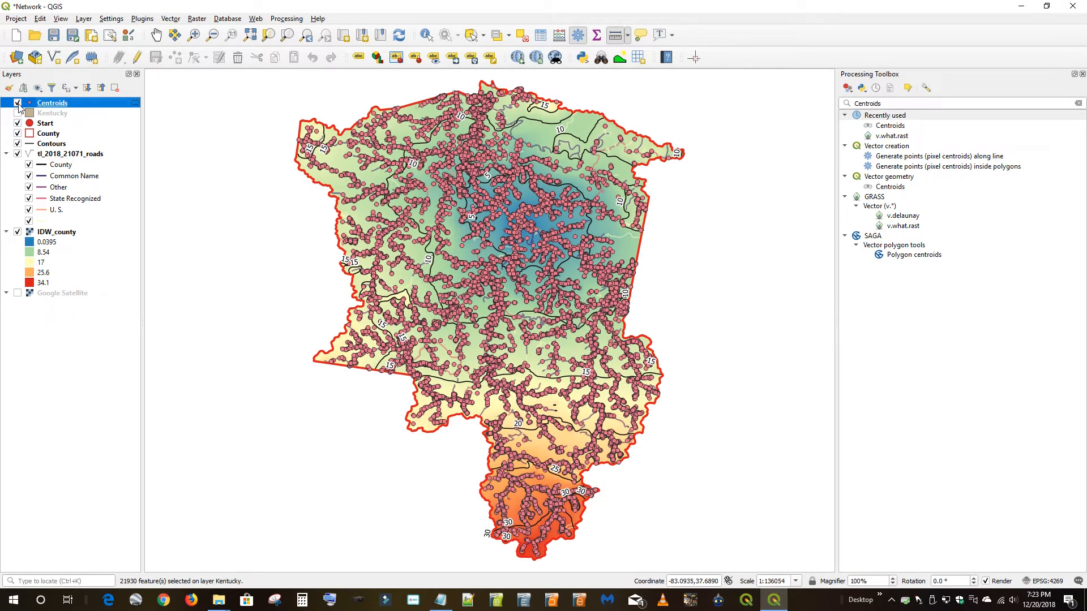
right_click(49, 103)
click(90, 213)
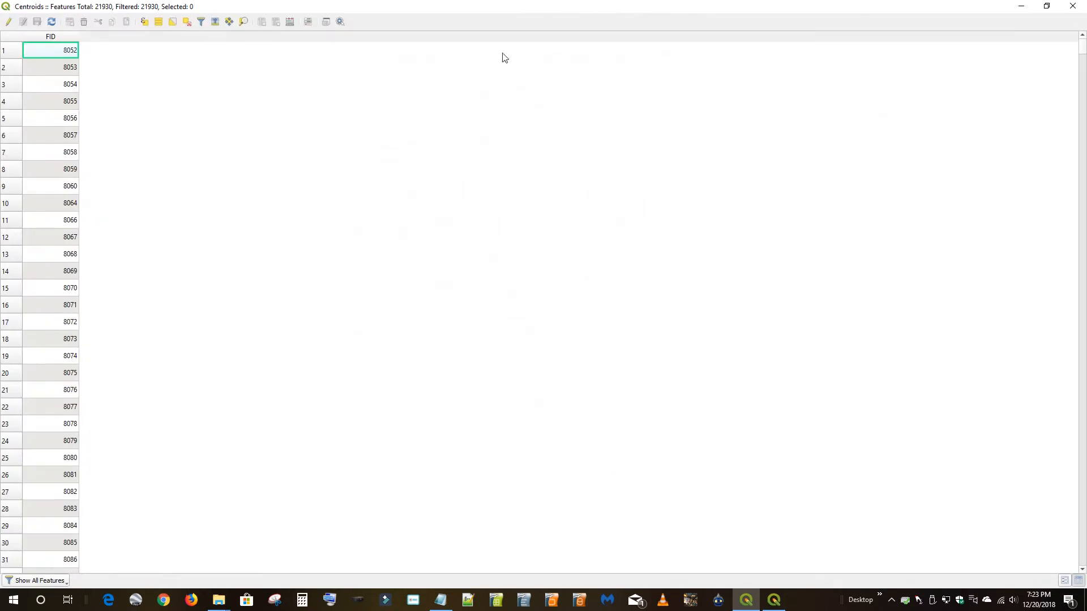
Step: Close the attribute table and search the Processing Toolbox for "add raster values to points", copied from _README.txt
click(1073, 7)
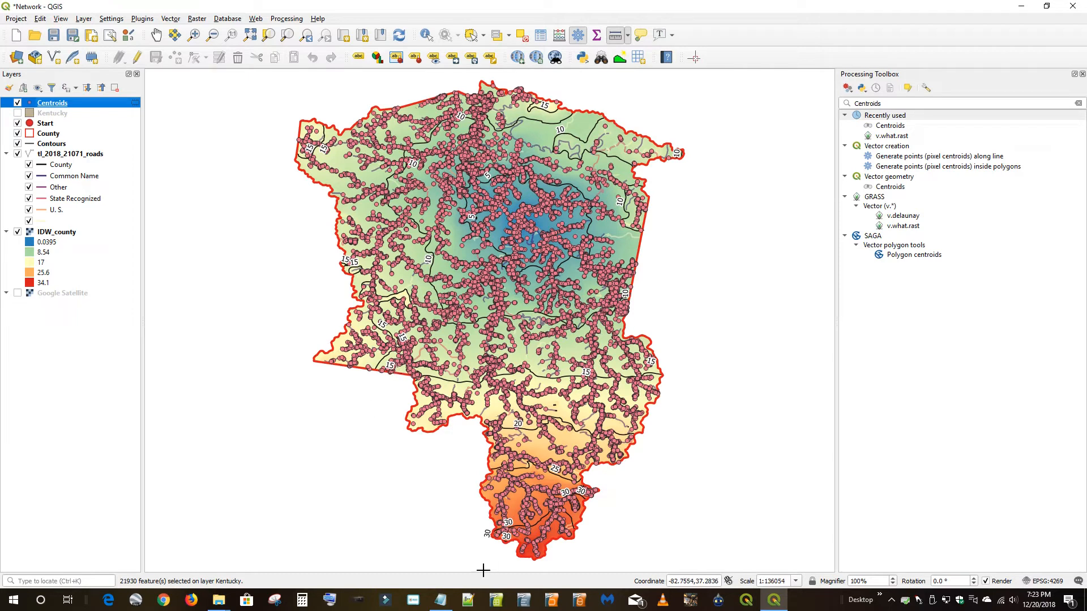
click(442, 602)
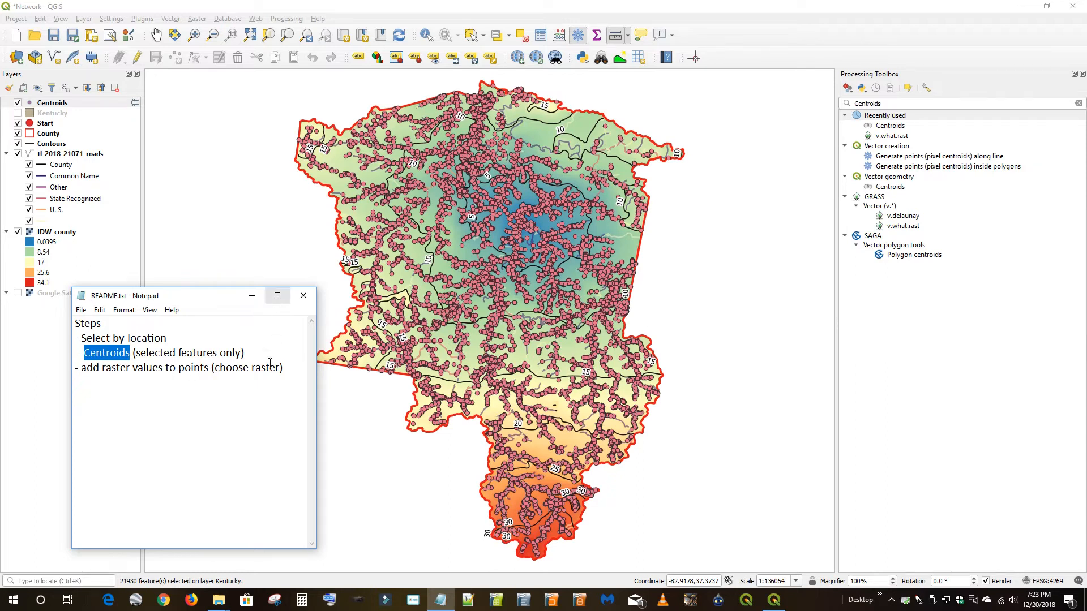
drag(209, 369, 81, 368)
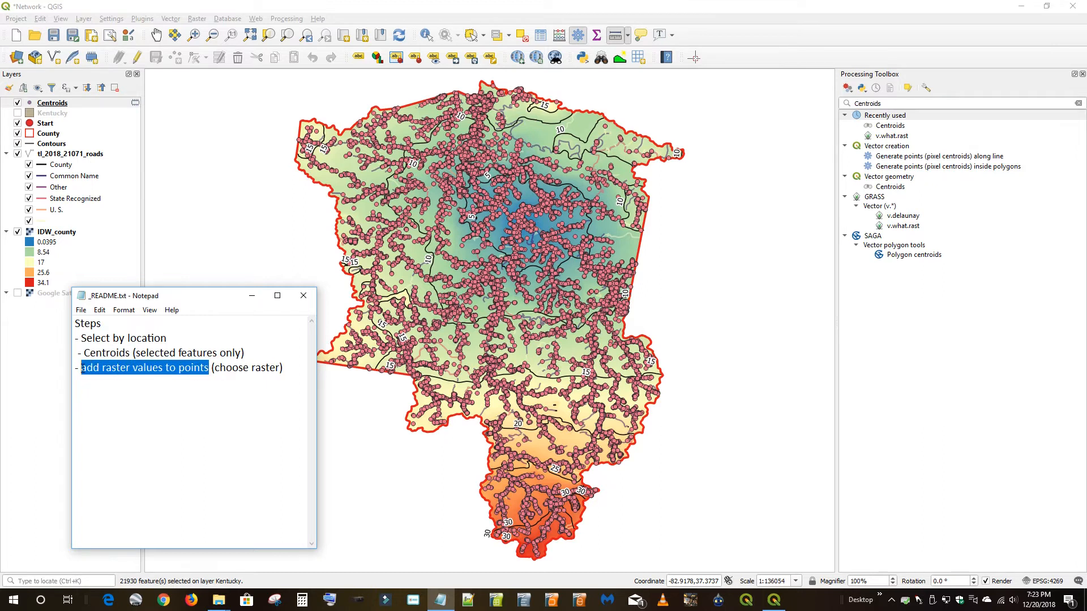
right_click(131, 371)
click(156, 403)
drag(890, 104, 829, 103)
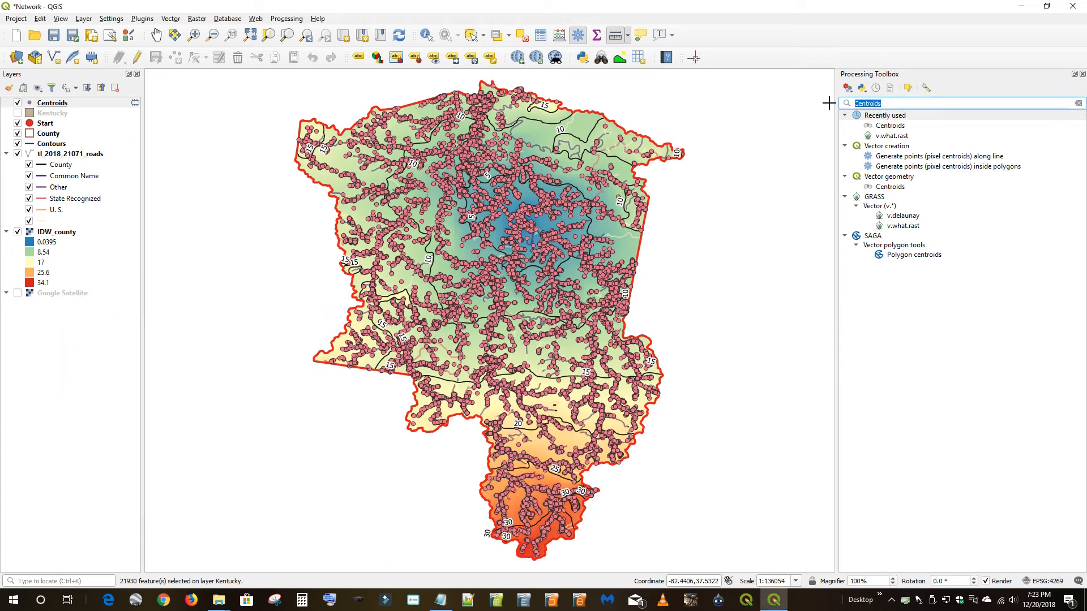
key(ctrl+v)
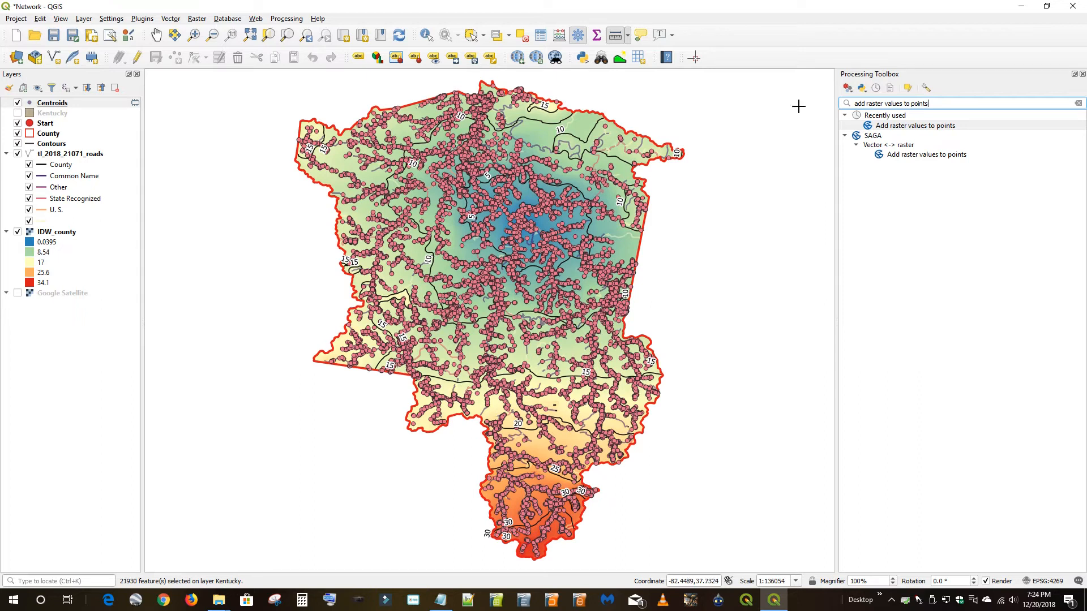
Step: Run Add raster values to points on Centroids with the IDW_county grid, Bilinear Interpolation and a temporary output file
double_click(902, 127)
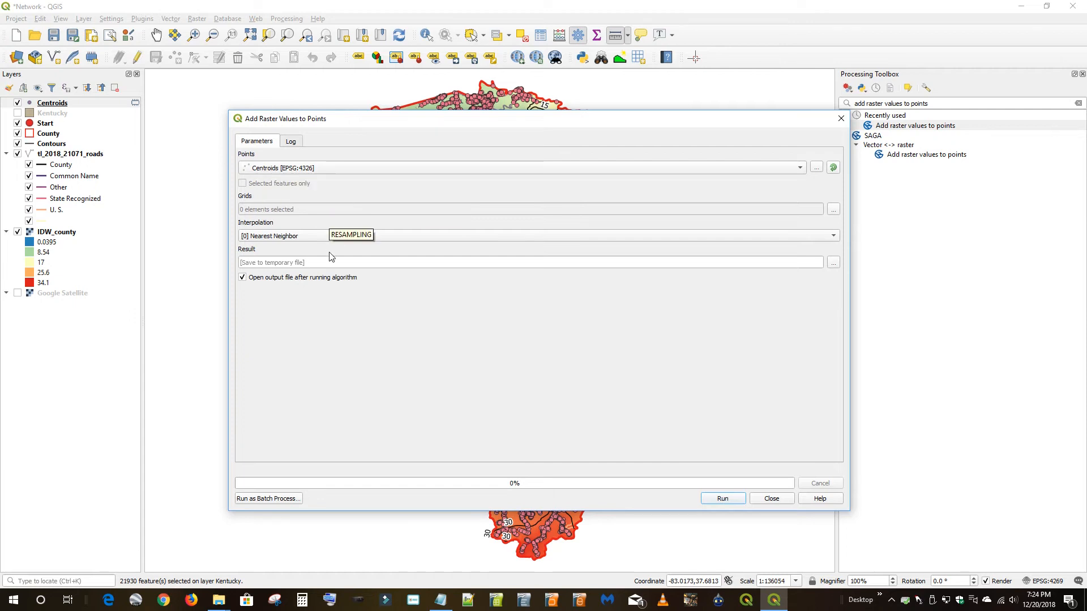
click(832, 210)
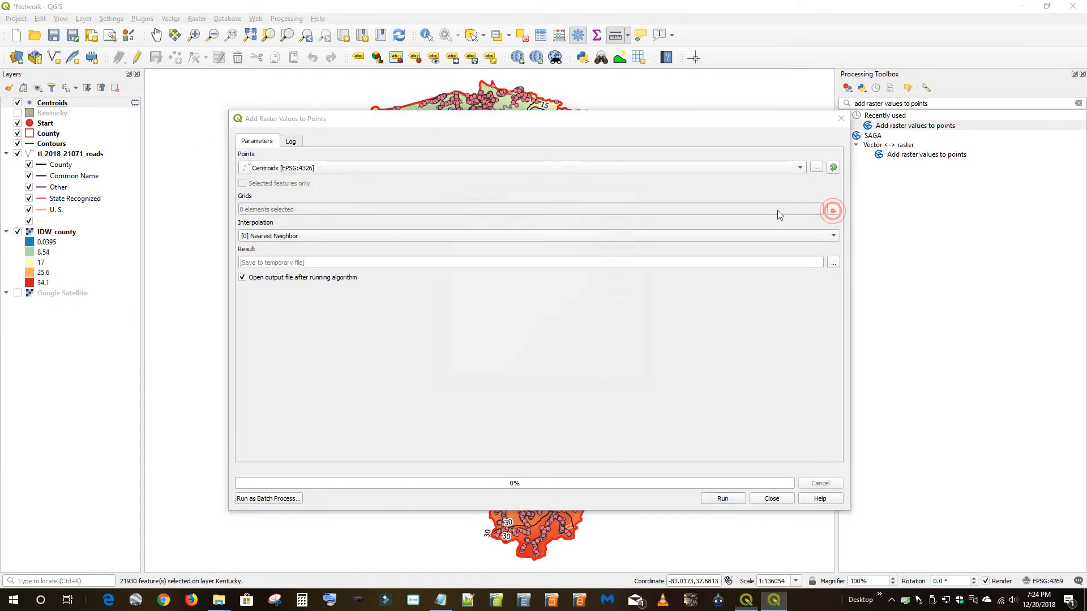
click(447, 214)
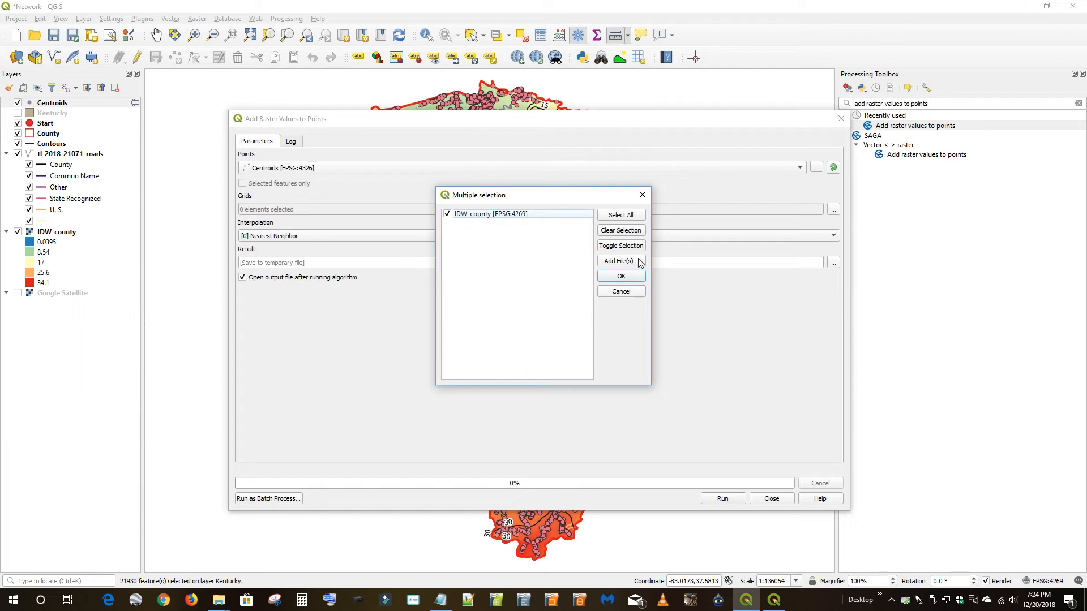
click(620, 277)
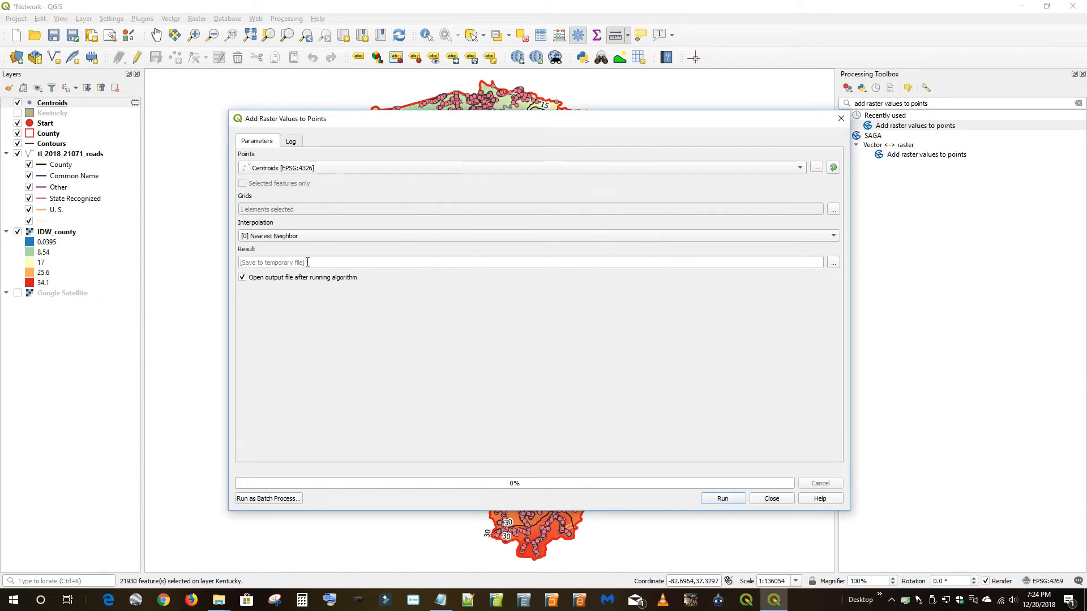
click(263, 237)
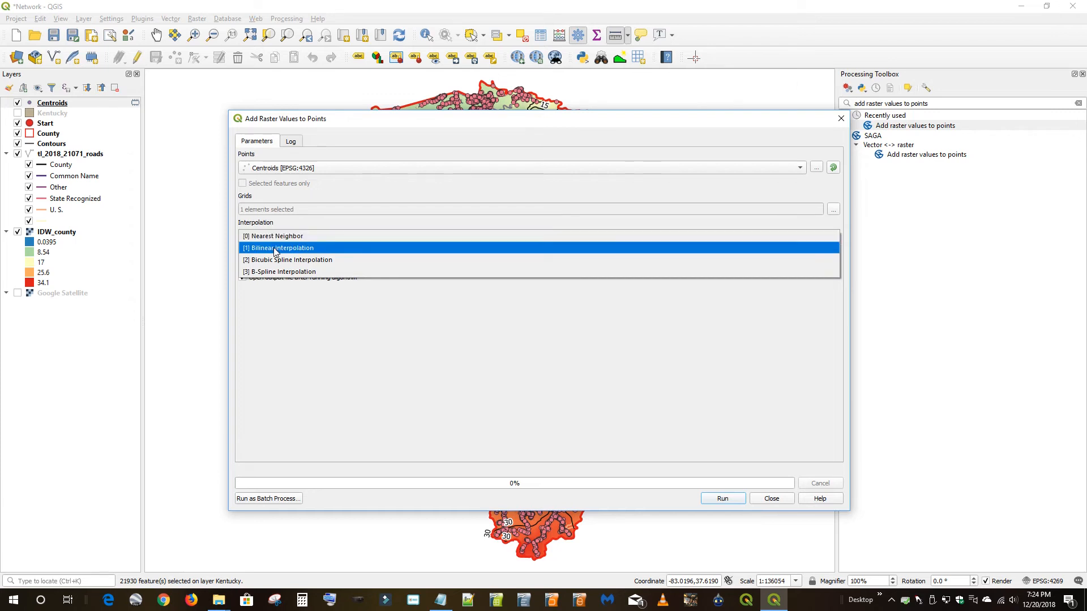
click(275, 249)
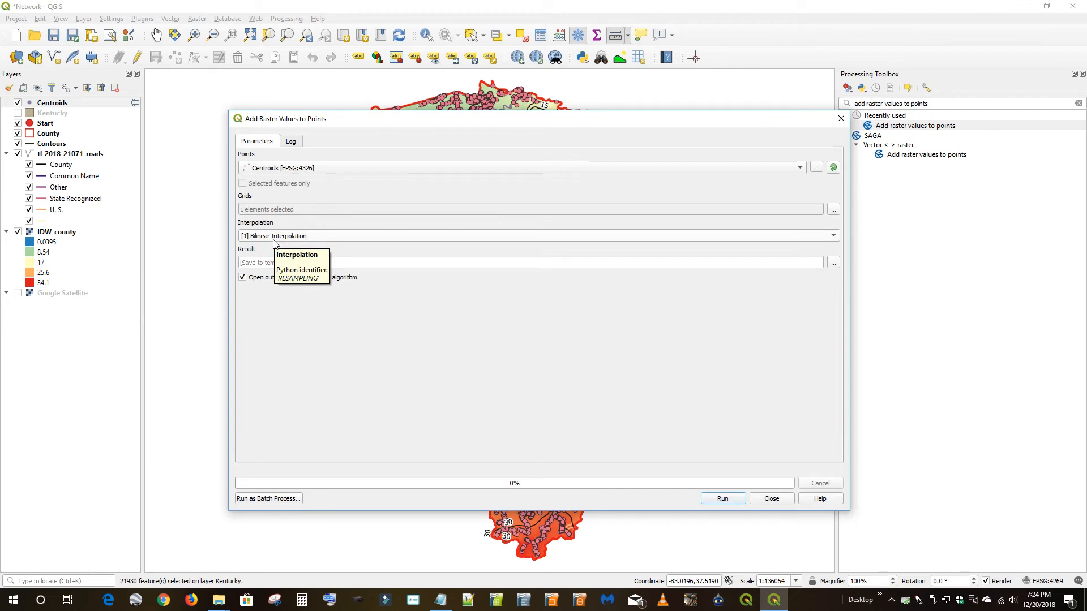
click(724, 499)
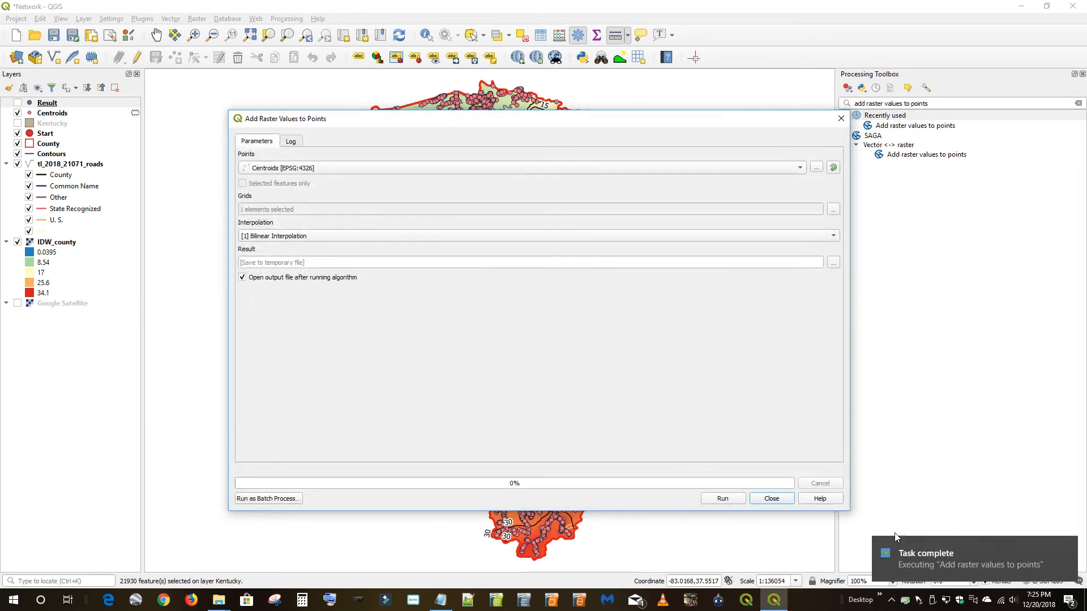
click(1069, 548)
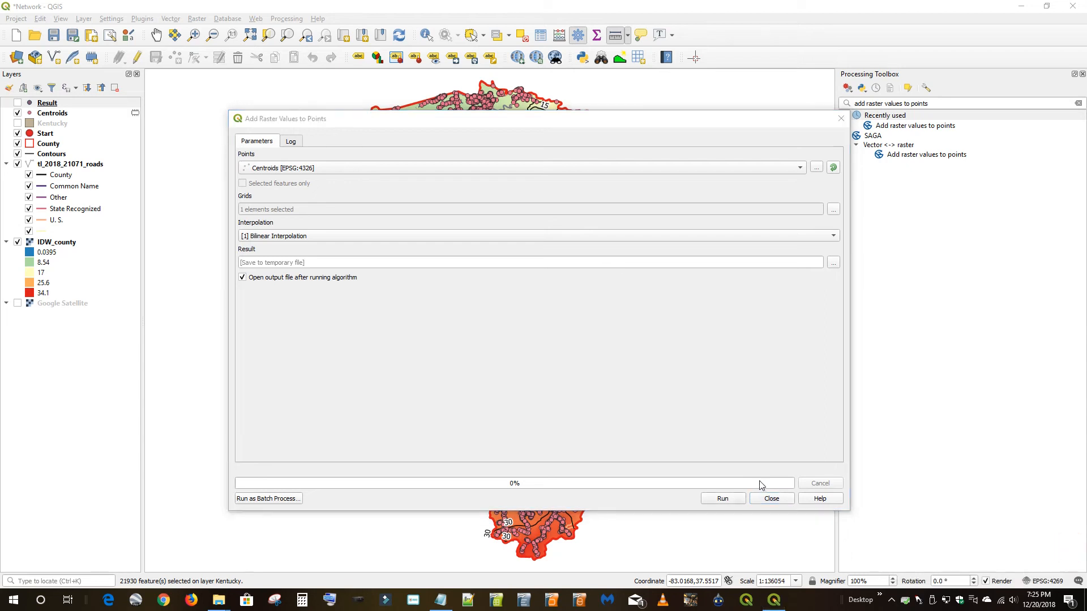
click(772, 499)
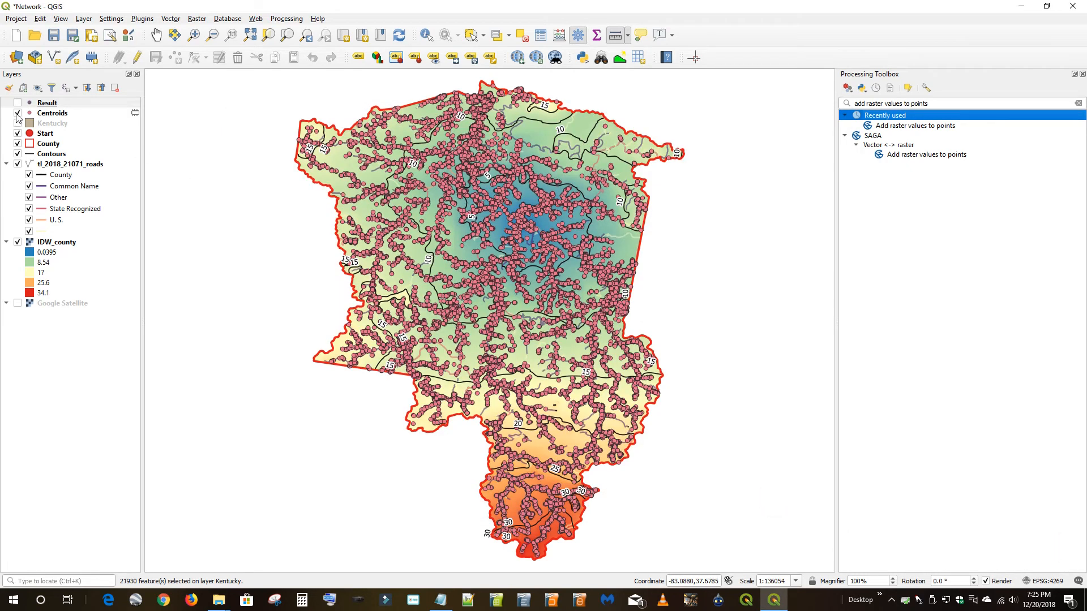
Step: Display the Result layer in place of Centroids and check the raster values in its attribute table
click(18, 113)
click(18, 103)
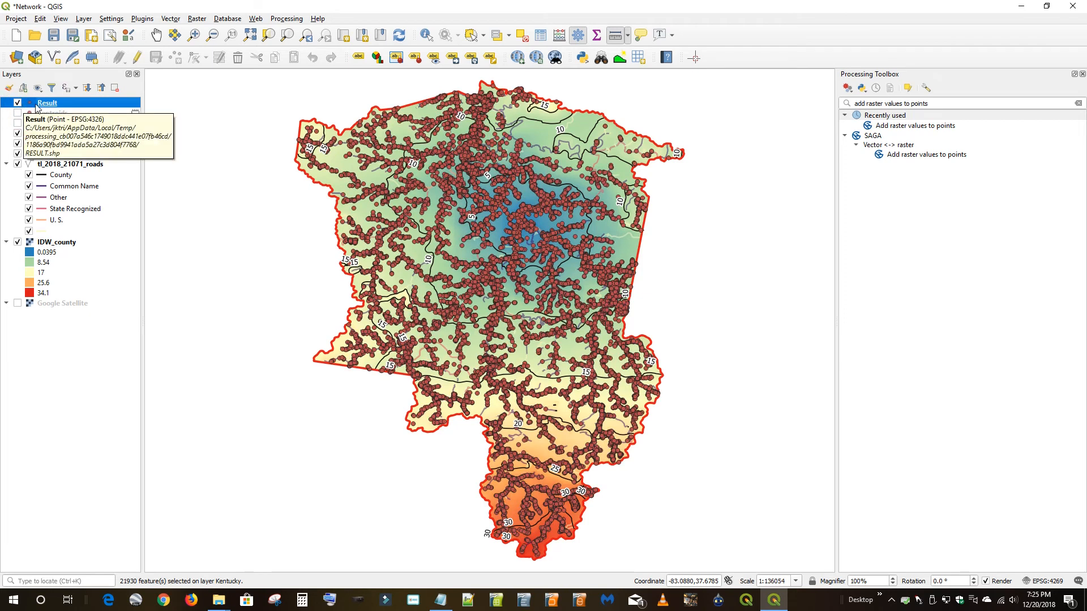
right_click(44, 107)
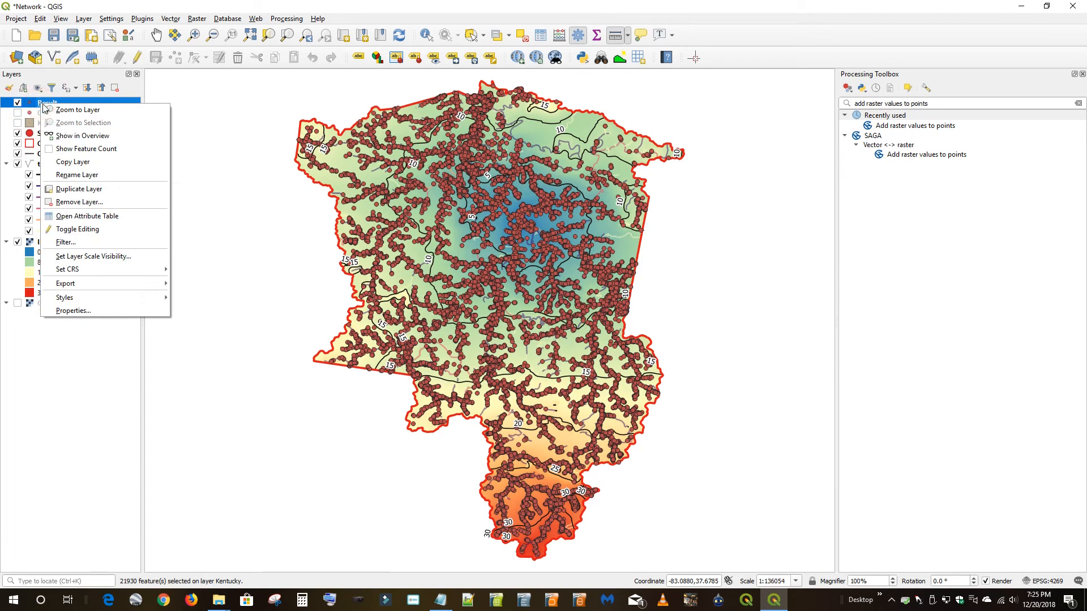
click(74, 216)
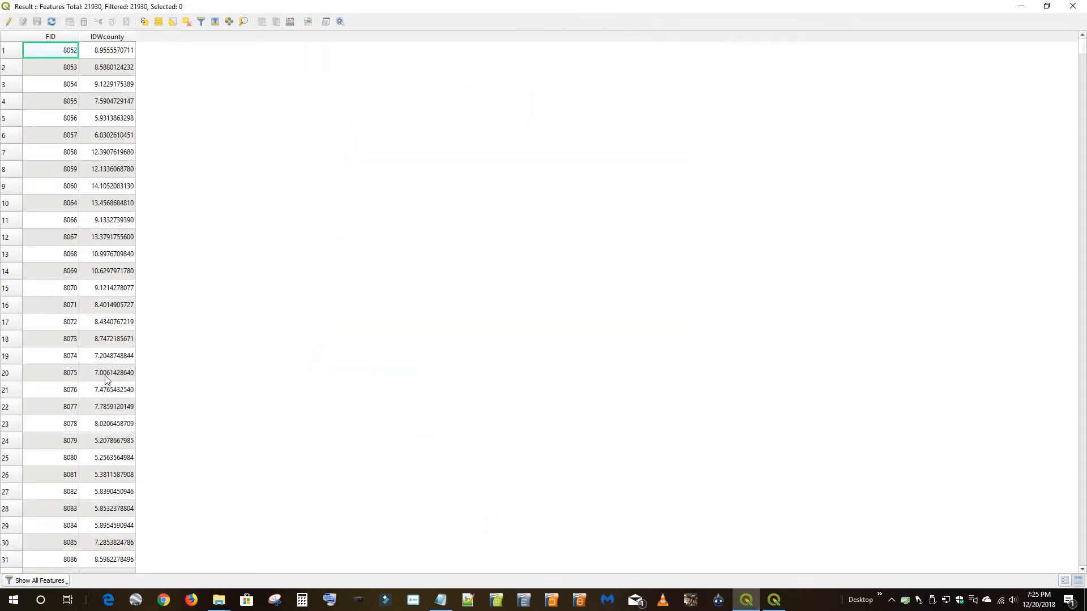
click(1073, 6)
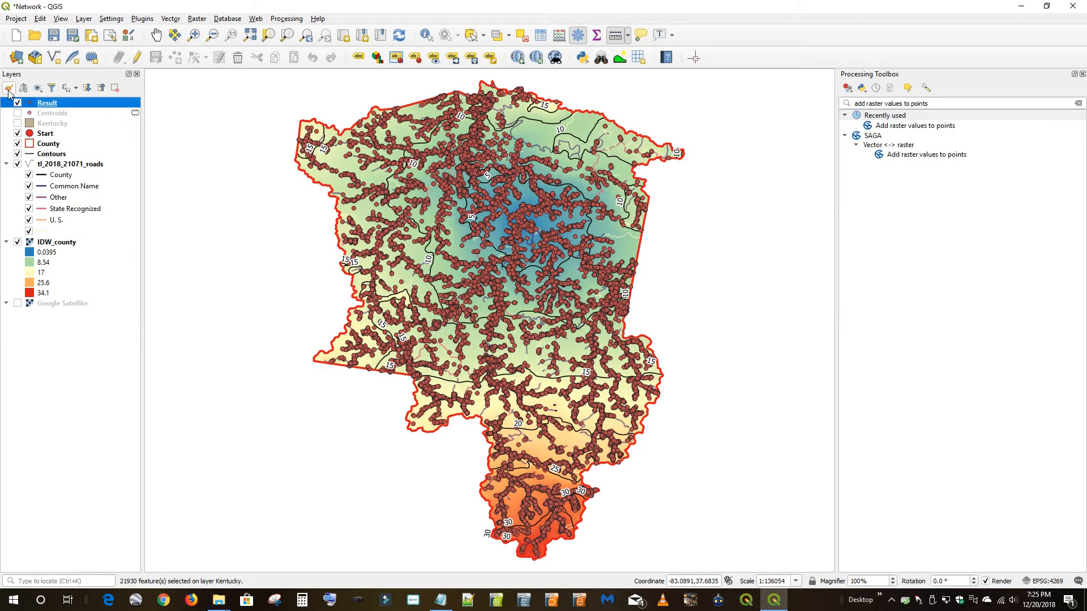
Step: Hide the Result layer and display the Kentucky features close up around the Start point
click(17, 103)
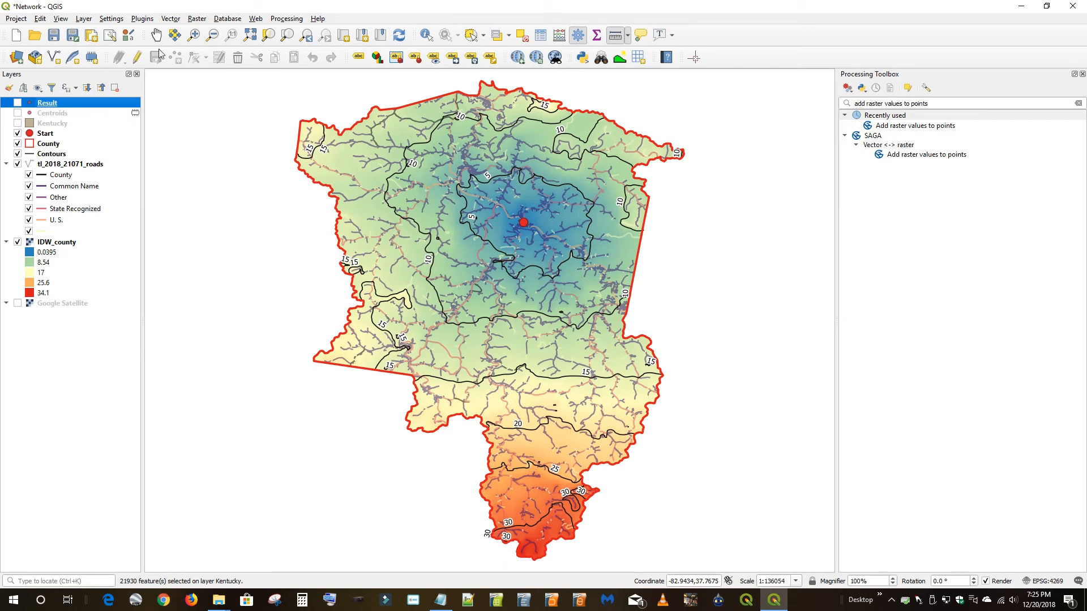
click(194, 35)
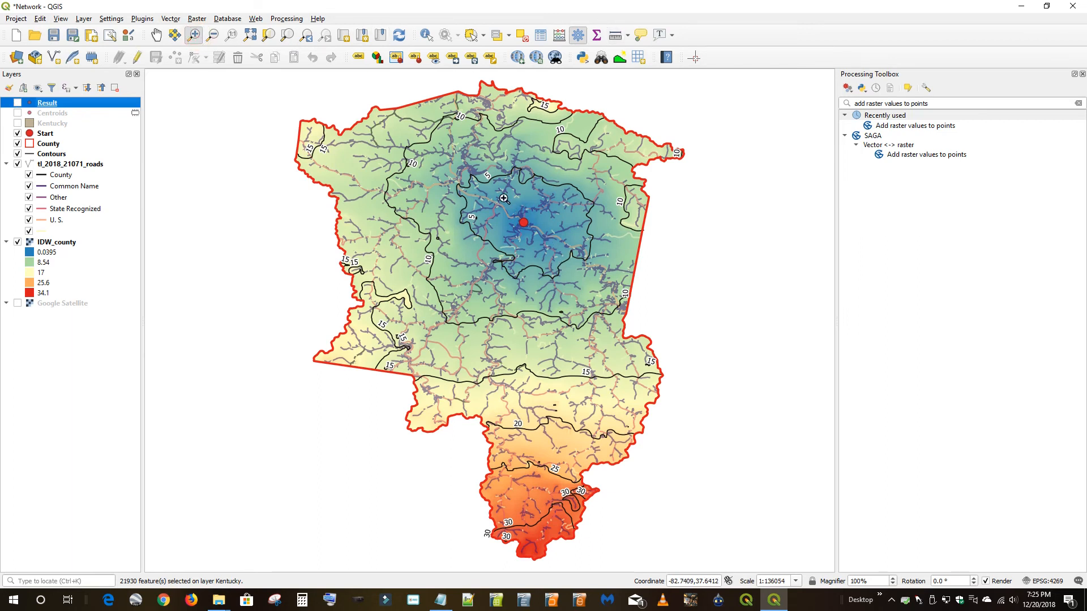
drag(510, 185, 601, 272)
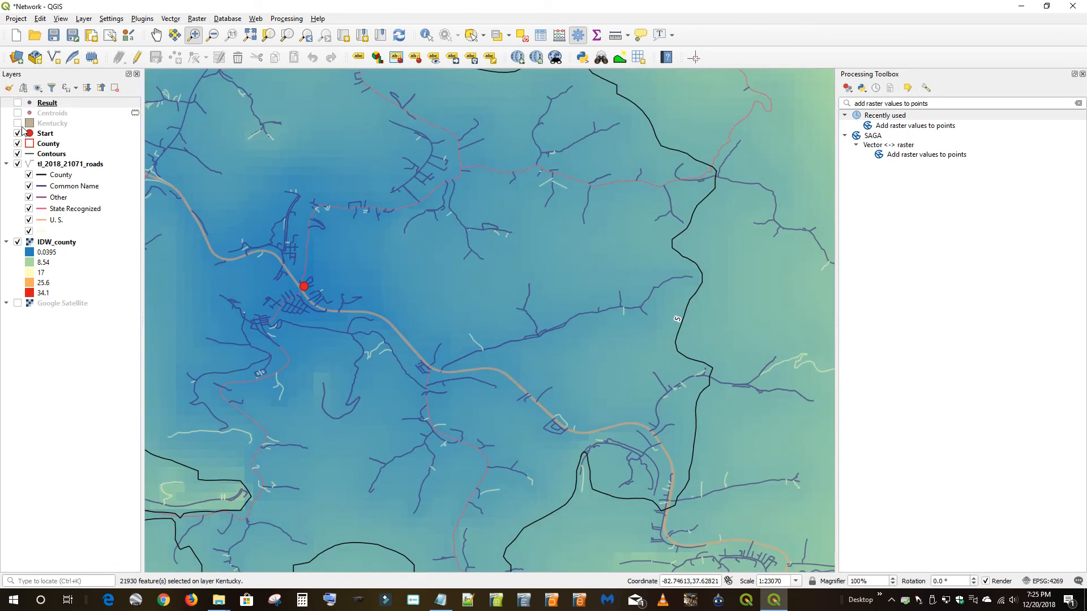
click(17, 124)
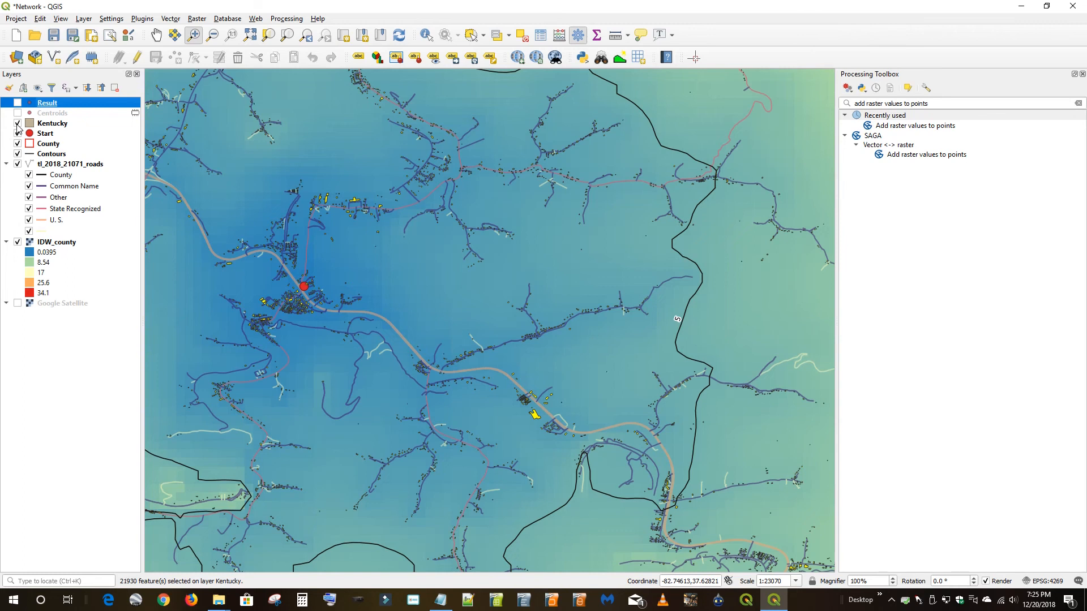
click(196, 35)
drag(221, 211, 397, 353)
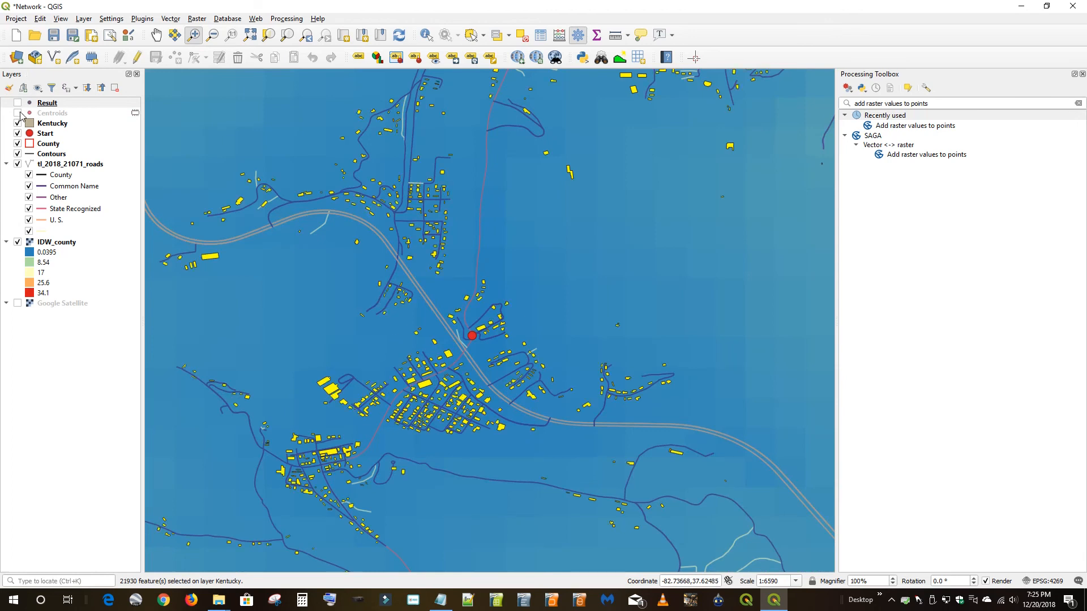
Step: Switch the Result layer on and off to compare its points with the Kentucky features, leaving it visible
click(18, 104)
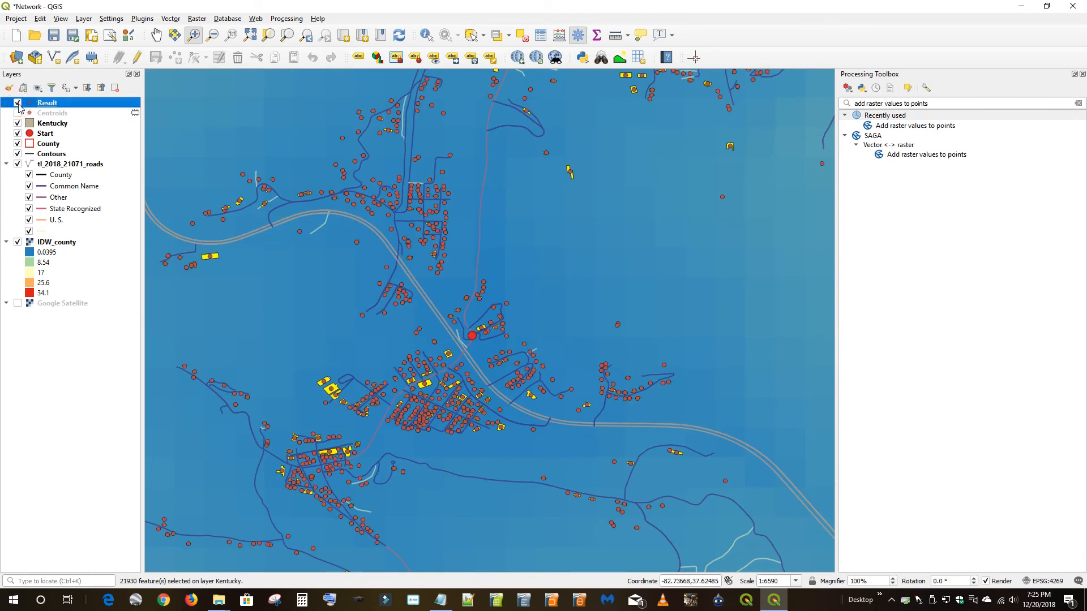
click(18, 103)
click(18, 104)
click(19, 104)
click(18, 103)
Step: Set the Result layer to single labels using the IDWcounty field
right_click(47, 104)
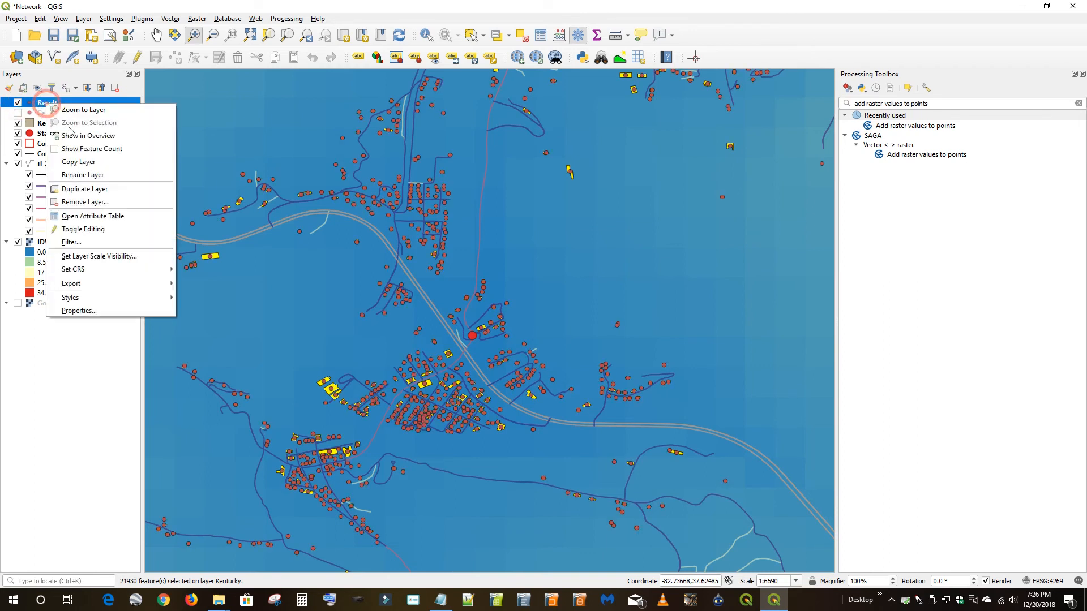
click(89, 310)
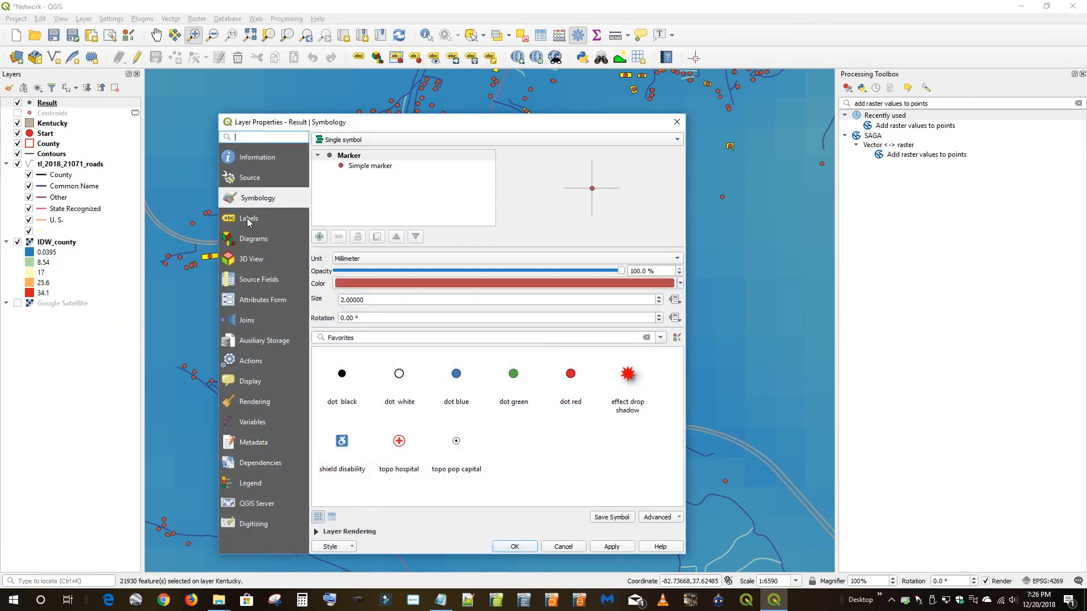
click(248, 220)
click(348, 143)
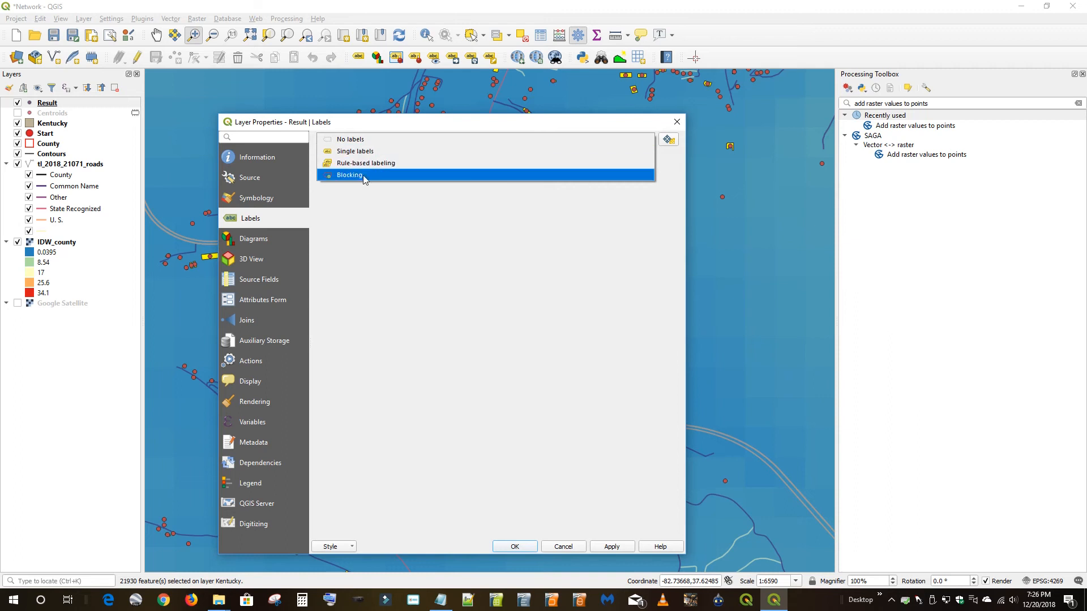
click(360, 151)
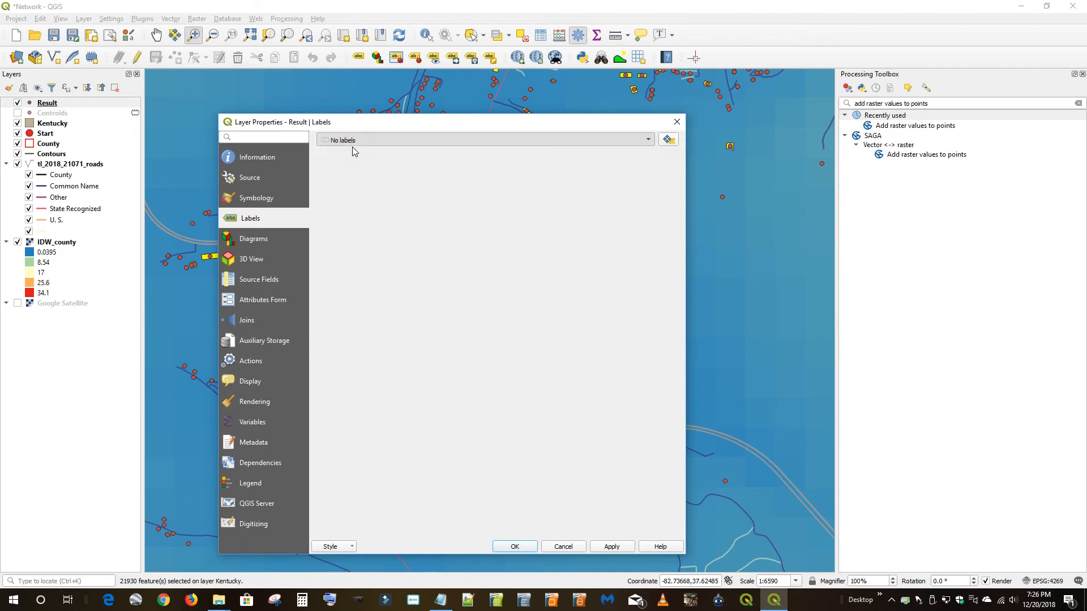
click(655, 157)
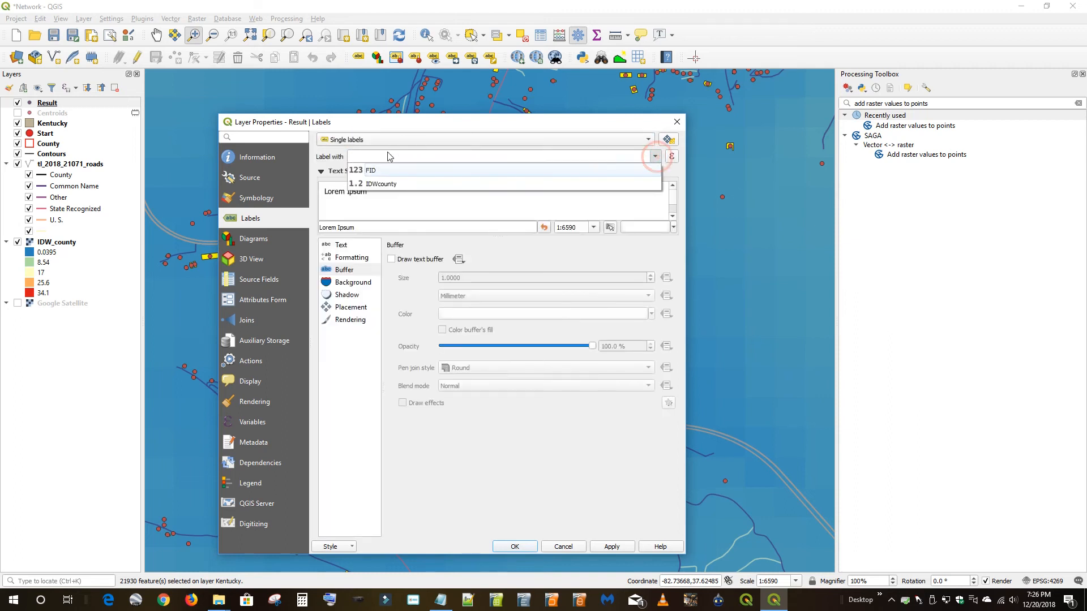
click(382, 185)
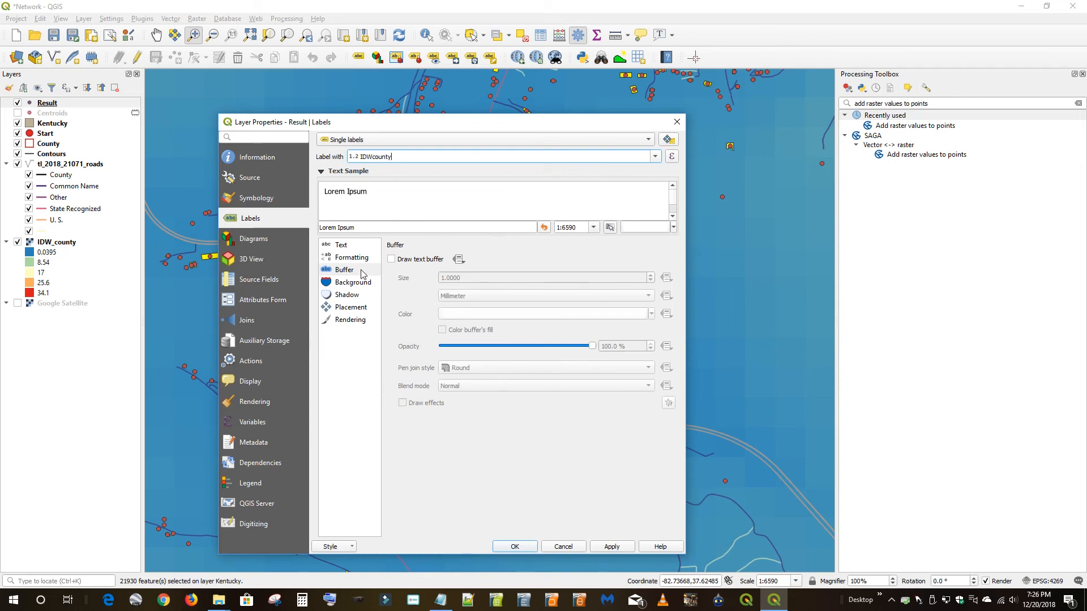
Step: Format the Result label numbers to 1 decimal place, add a text buffer and apply the label settings
click(341, 246)
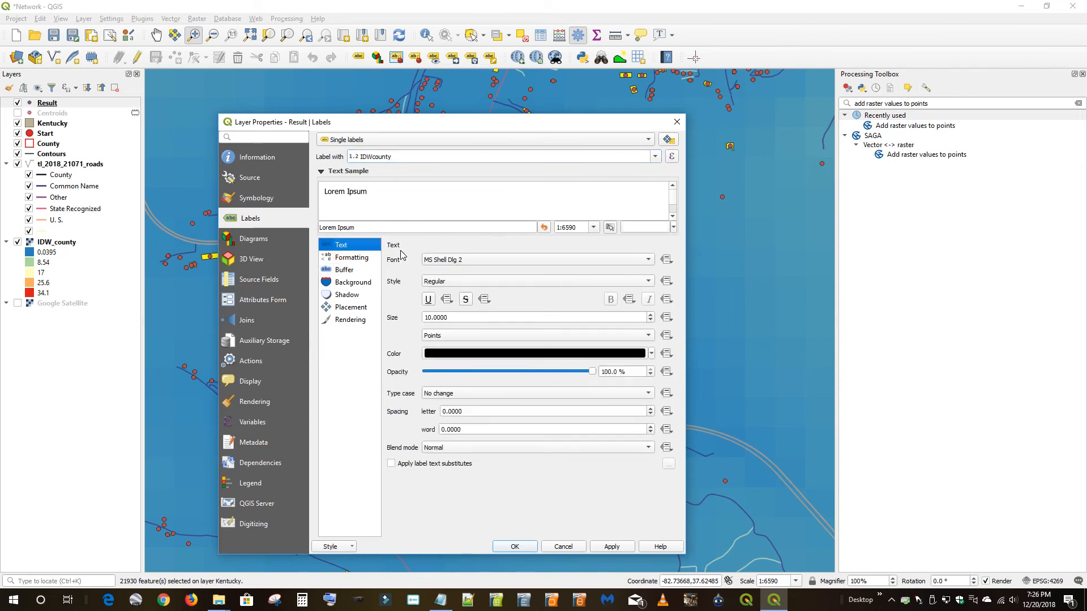
click(350, 259)
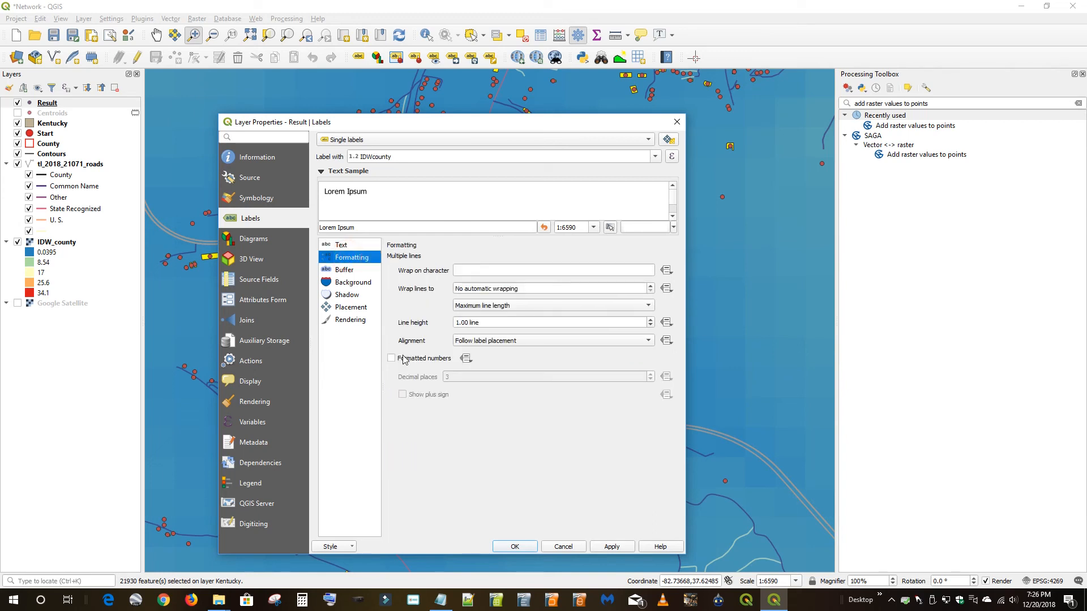
click(393, 359)
click(650, 379)
click(650, 380)
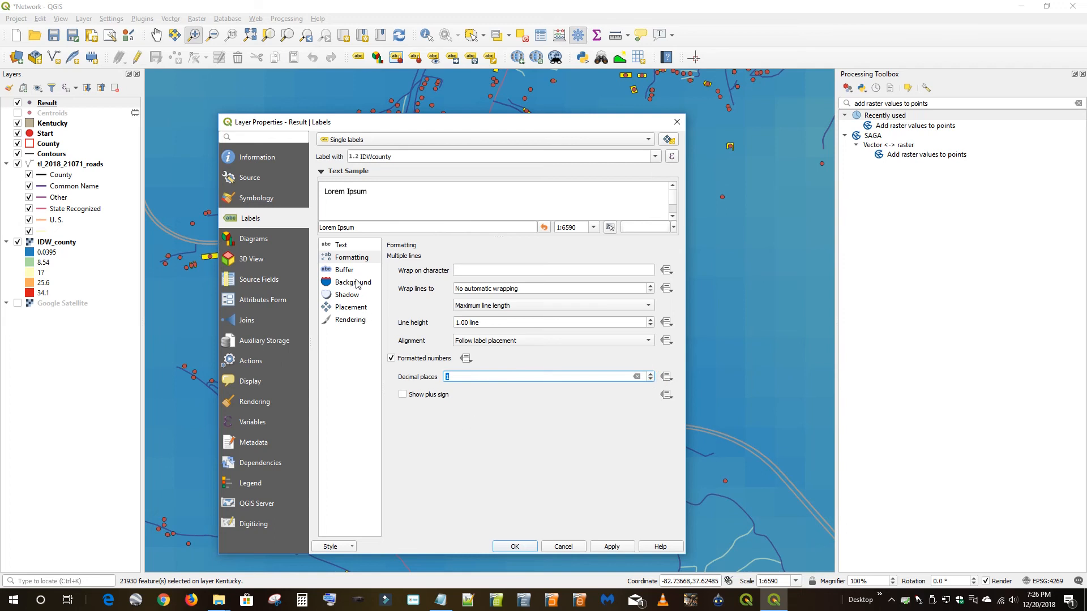
click(341, 272)
click(390, 260)
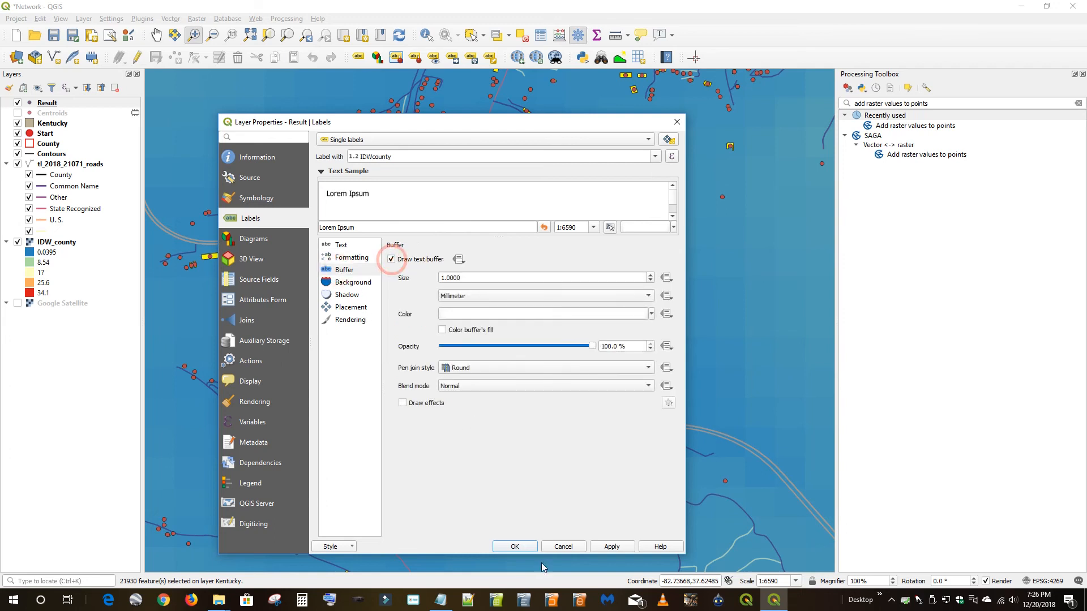
click(345, 246)
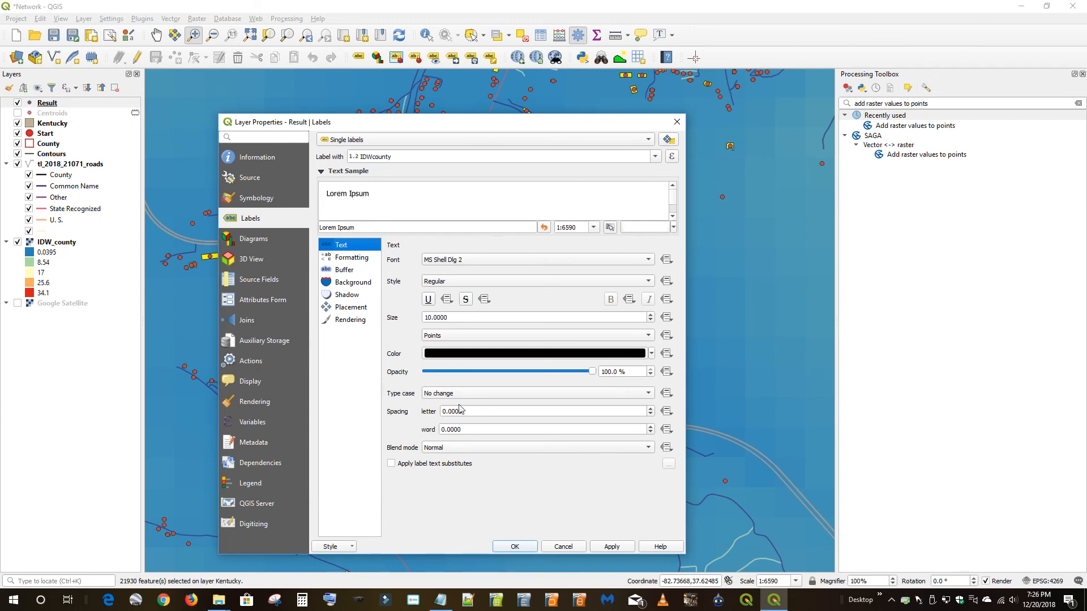
click(517, 547)
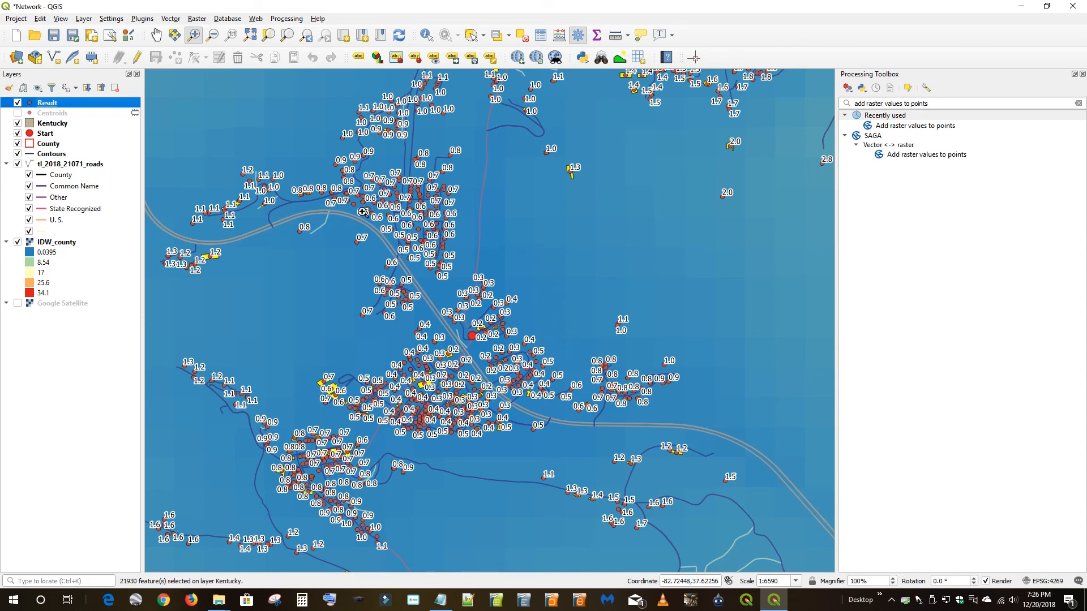
Step: Show the full extent of the County layer and hide the Kentucky layer
right_click(49, 146)
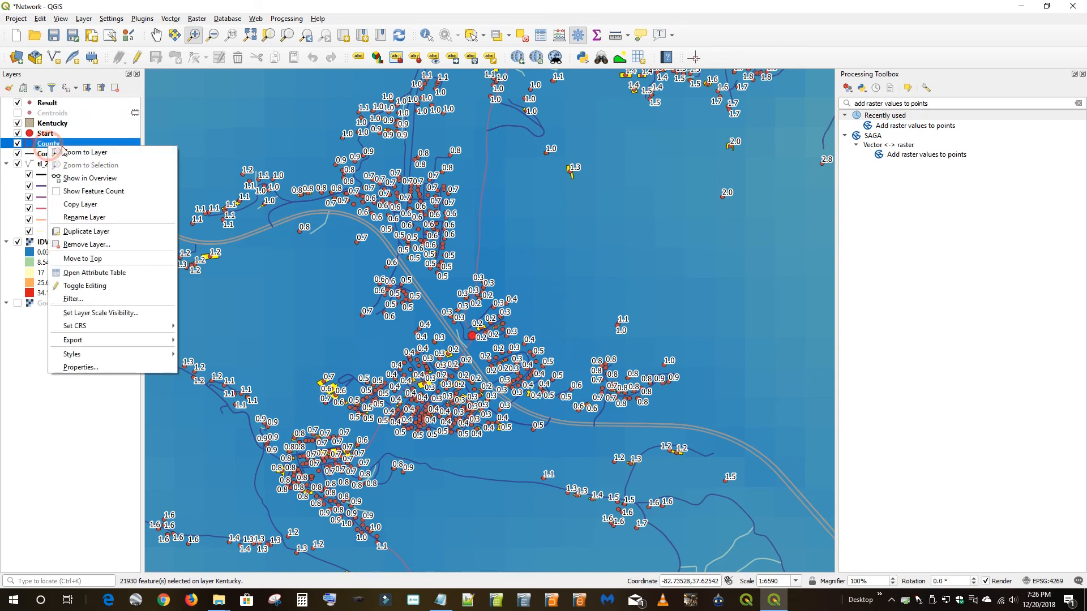
click(74, 153)
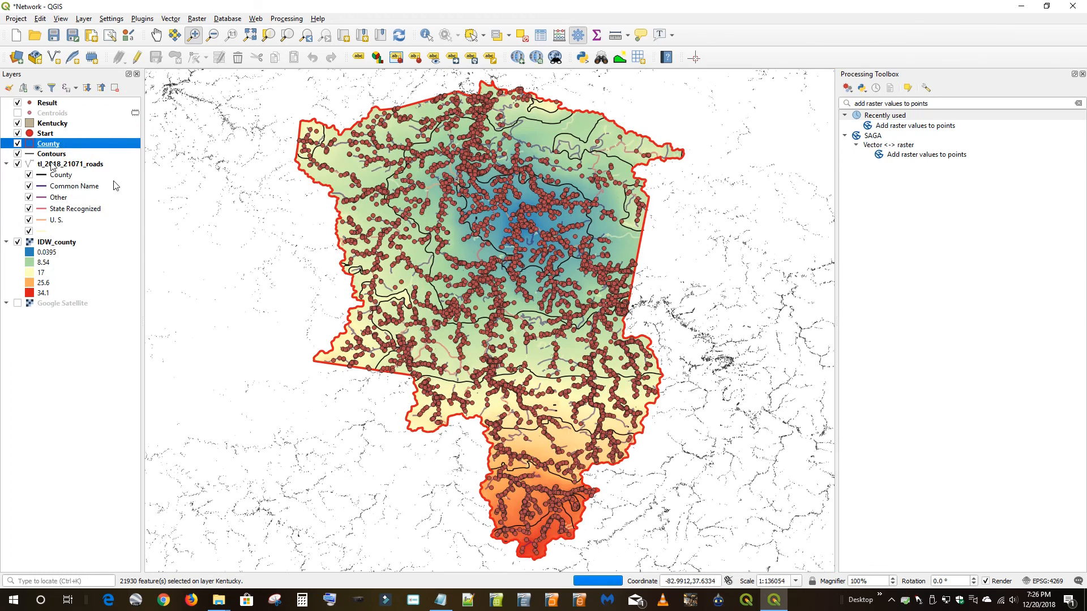
click(18, 123)
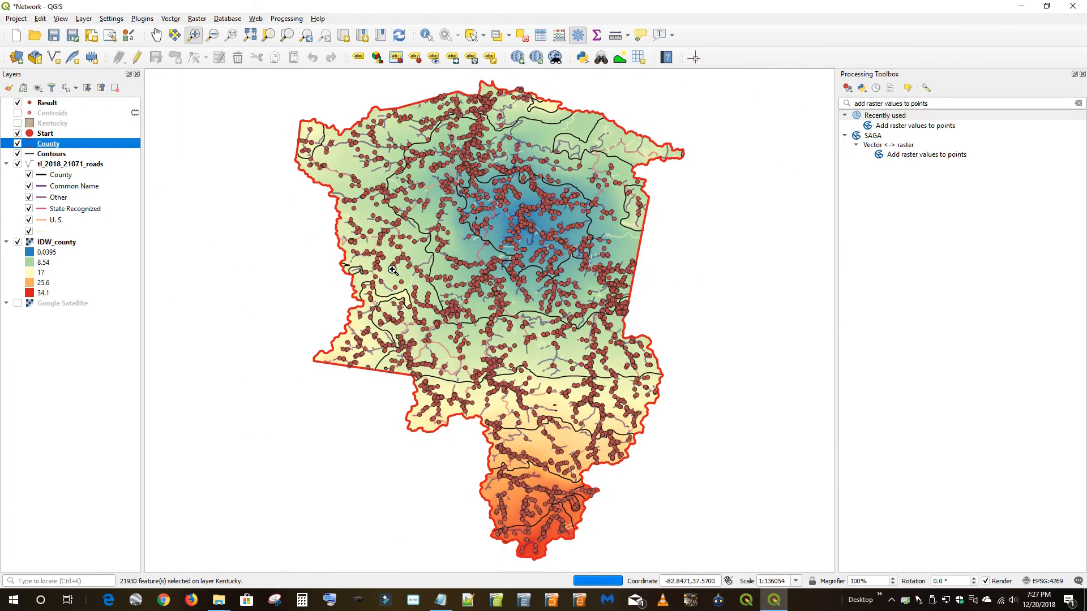